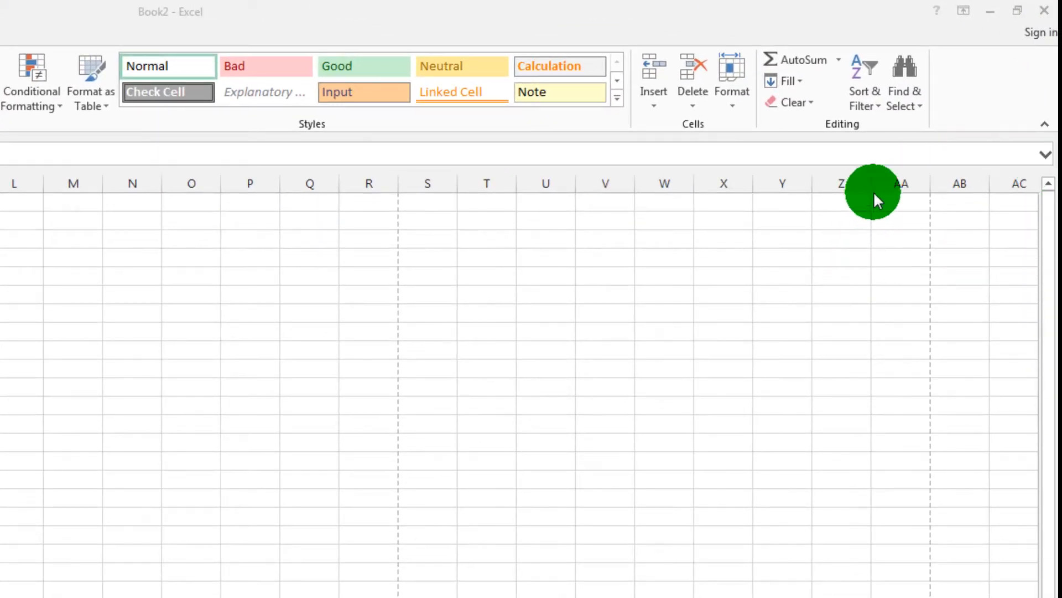
pyautogui.click(857, 133)
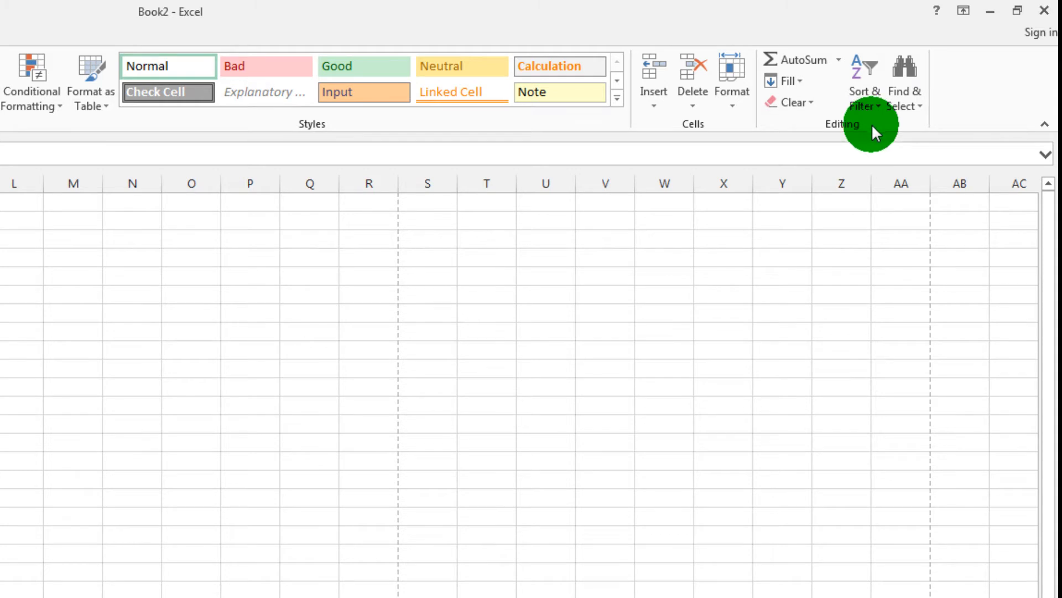
pyautogui.click(879, 108)
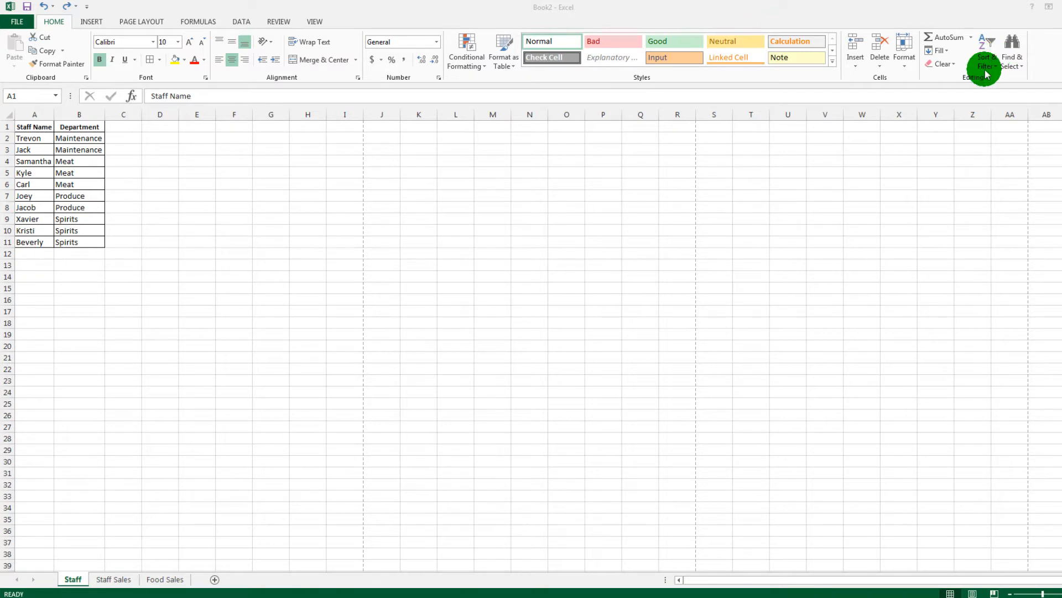
pyautogui.click(986, 70)
pyautogui.click(986, 69)
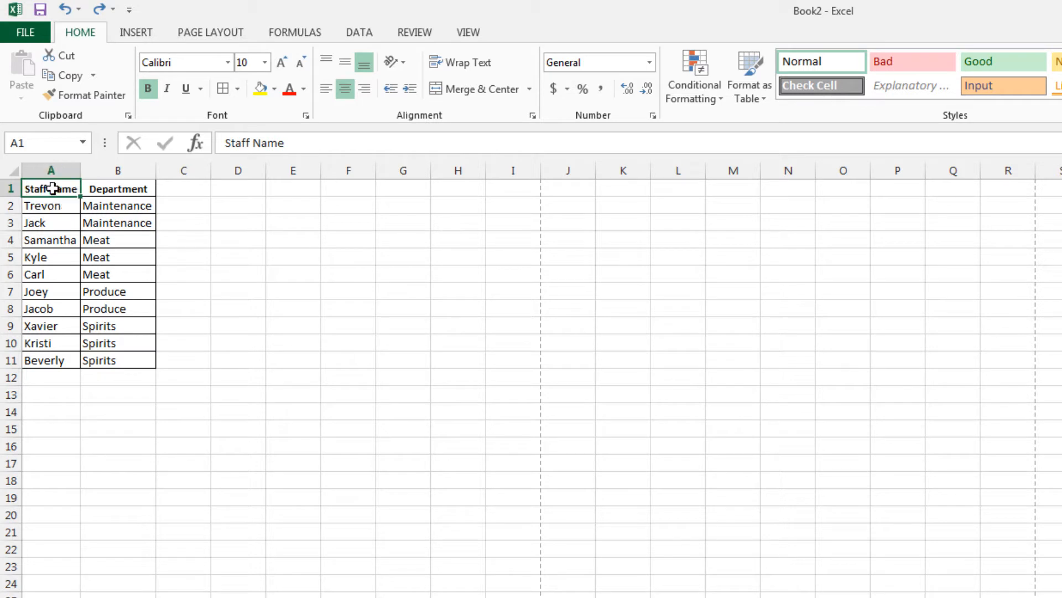
# - Sort the staff table in A1:B11 from A to Z by staff name
pyautogui.moveTo(52, 187); pyautogui.dragTo(118, 360)
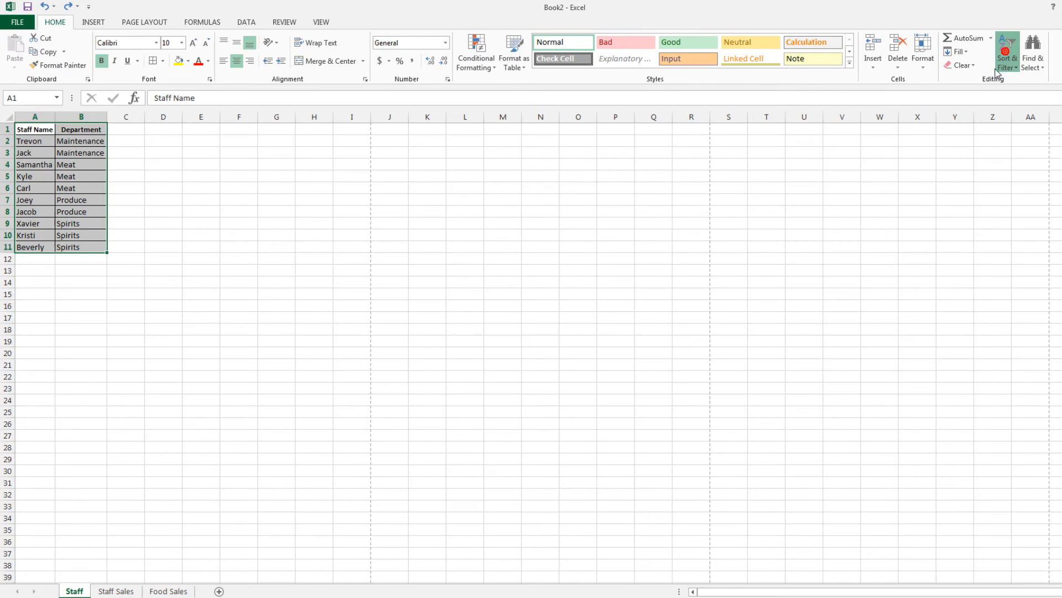
pyautogui.click(1005, 55)
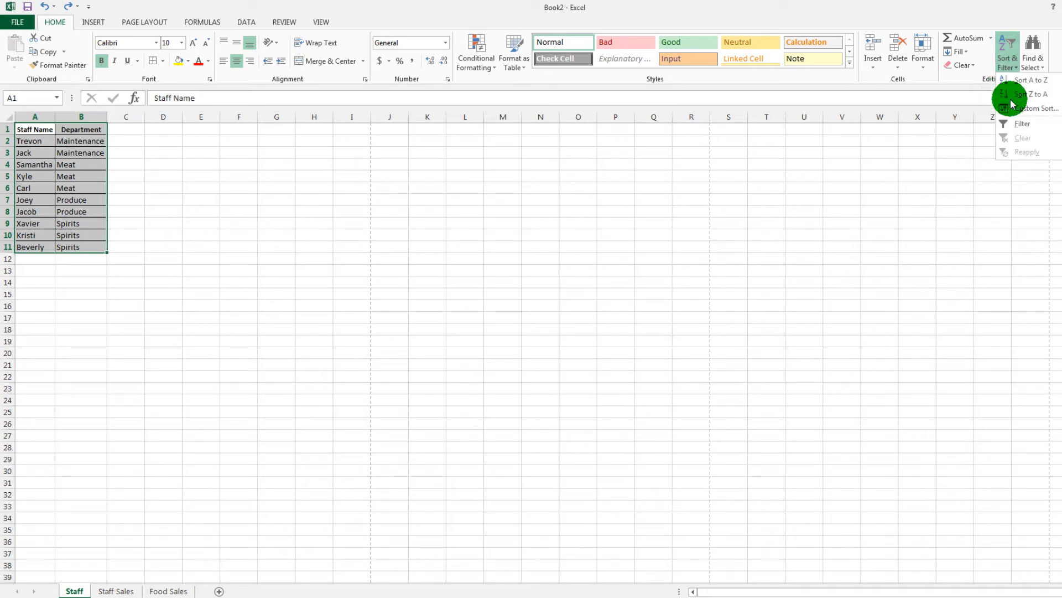
pyautogui.click(1046, 81)
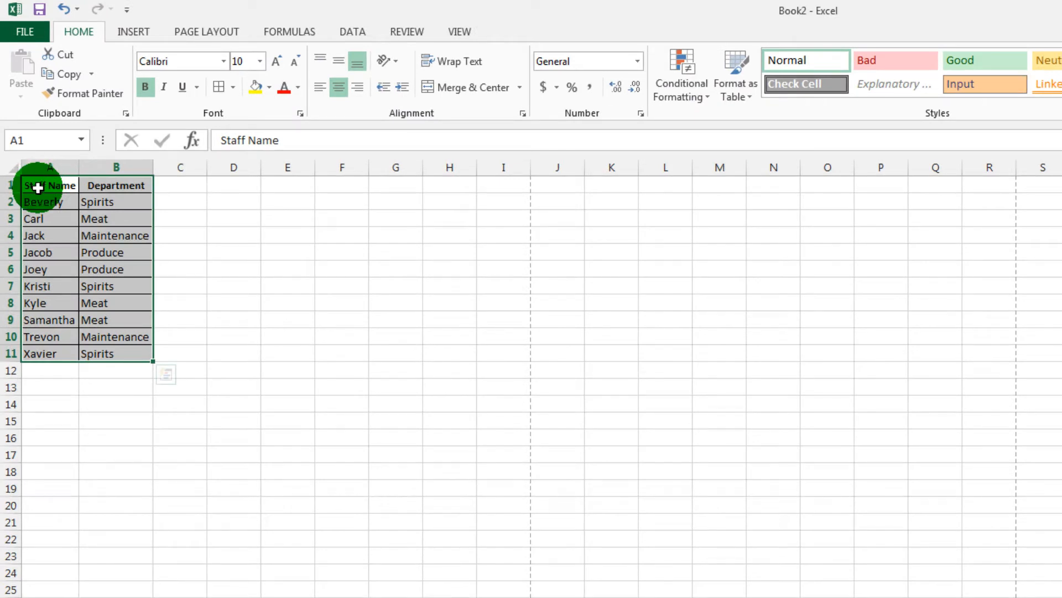
pyautogui.click(183, 253)
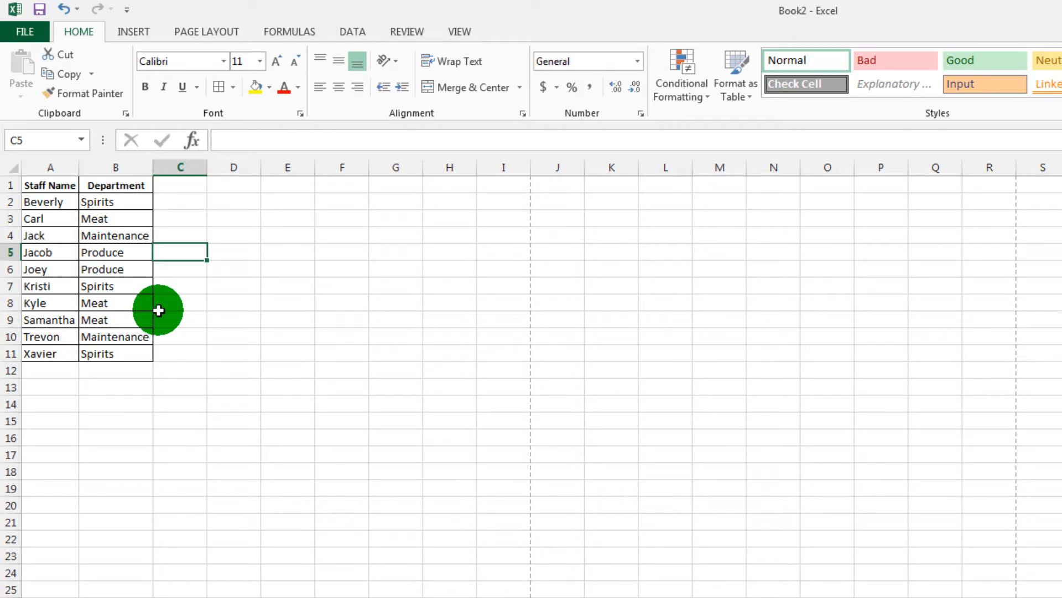
# - Sort the staff table in A1:B11 from Z to A by staff name
pyautogui.moveTo(28, 184); pyautogui.dragTo(140, 352)
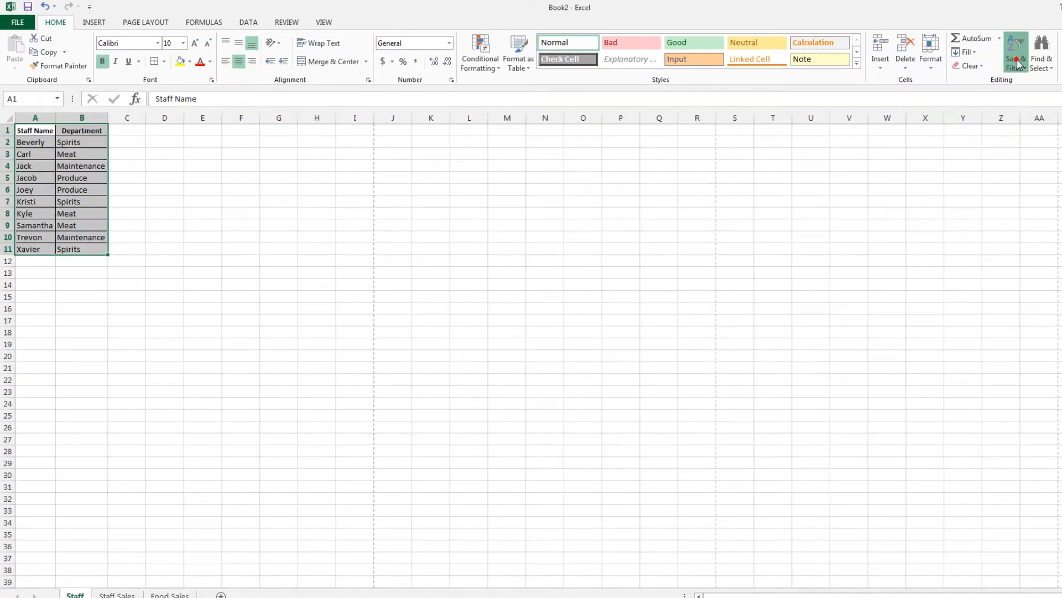
pyautogui.click(1020, 77)
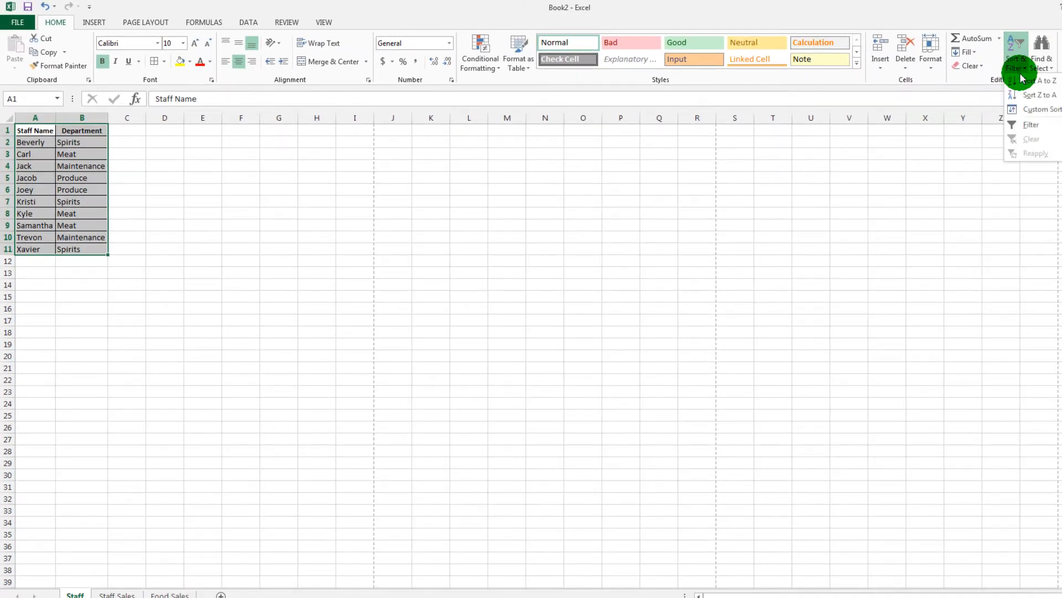
pyautogui.click(1040, 96)
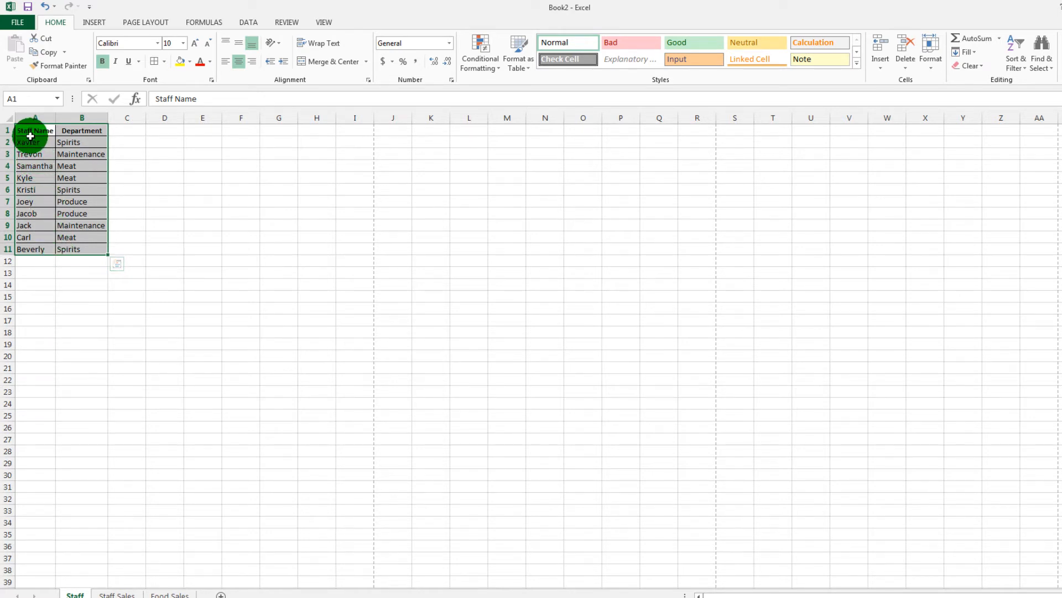
# - Sort the staff table from A to Z by department, with the Department header B1 as the active cell of the selection
pyautogui.click(76, 132)
pyautogui.moveTo(76, 132); pyautogui.dragTo(34, 246)
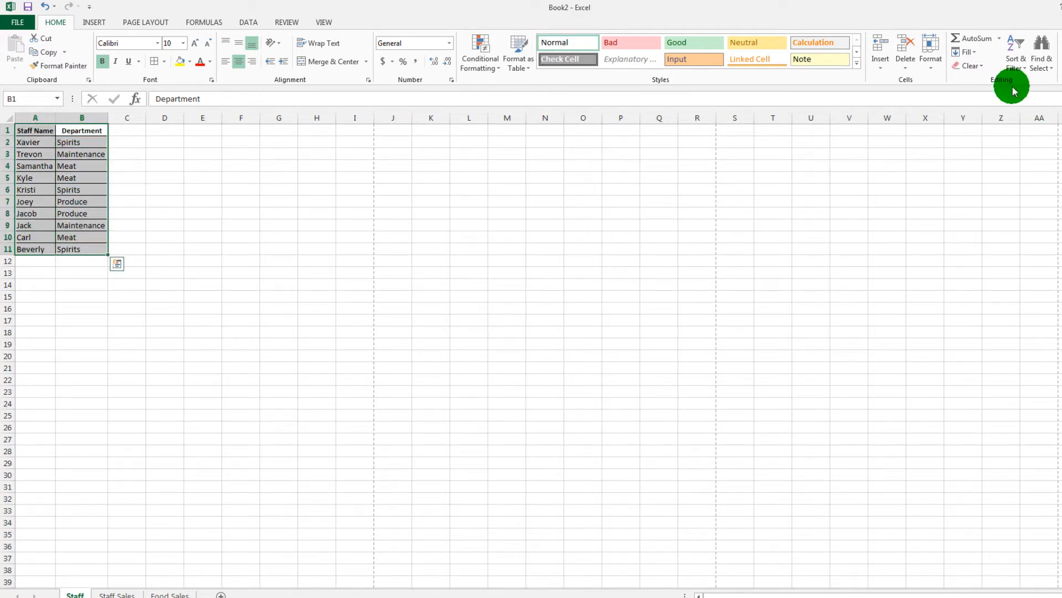
pyautogui.click(1017, 55)
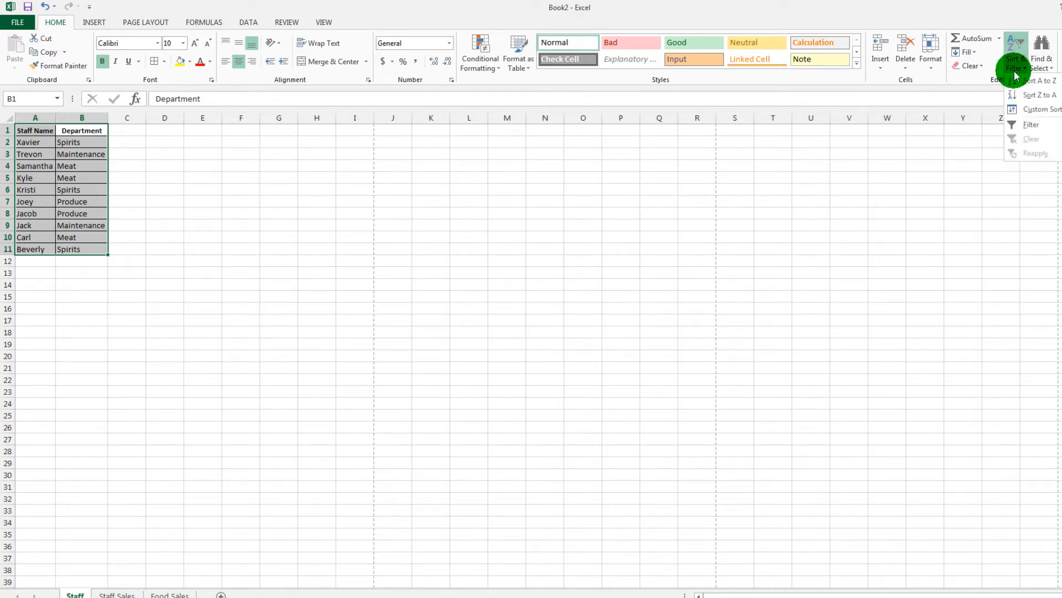
pyautogui.click(1042, 84)
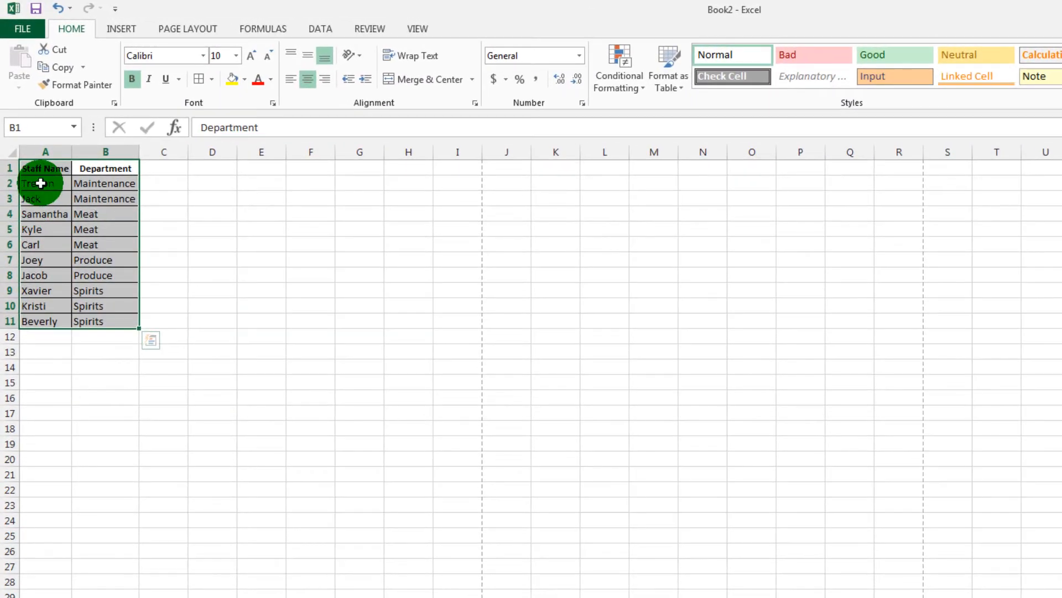
pyautogui.click(38, 142)
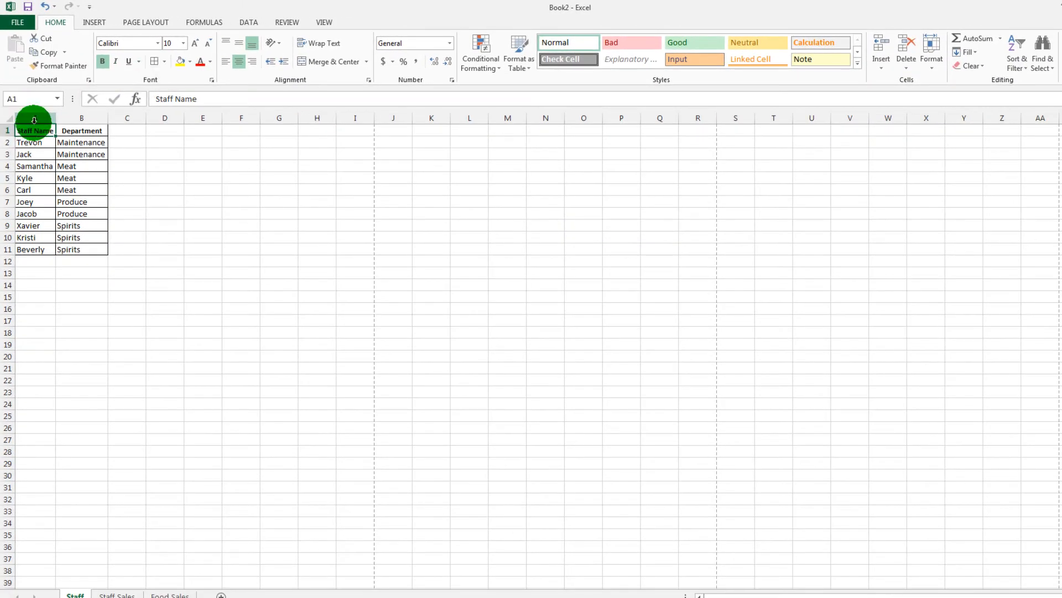
pyautogui.click(67, 133)
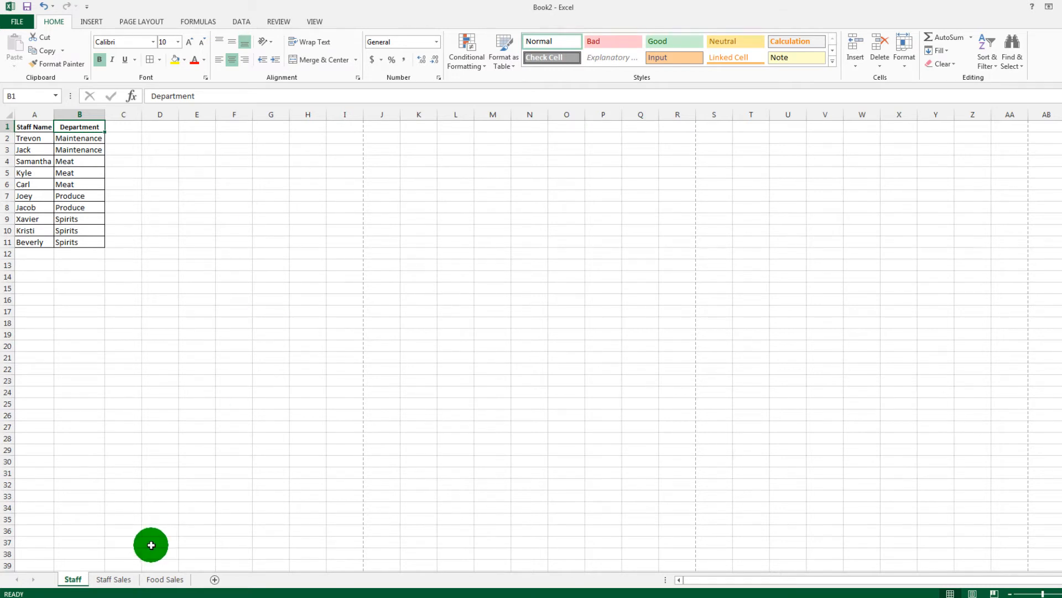
# - On the Staff Sales sheet, set up a custom sort by Department in A to Z order
pyautogui.click(119, 579)
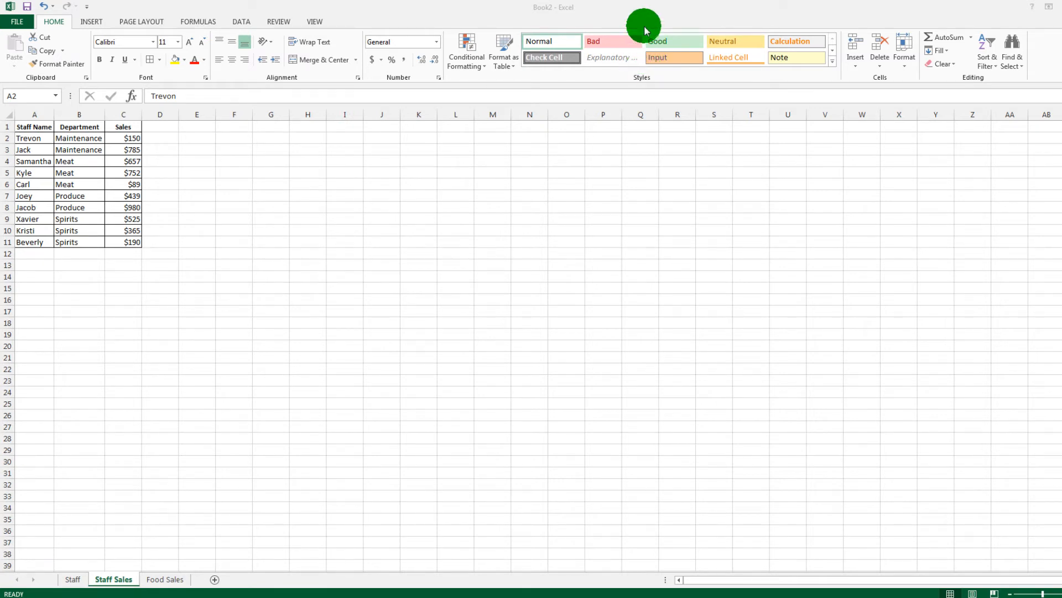
pyautogui.click(650, 8)
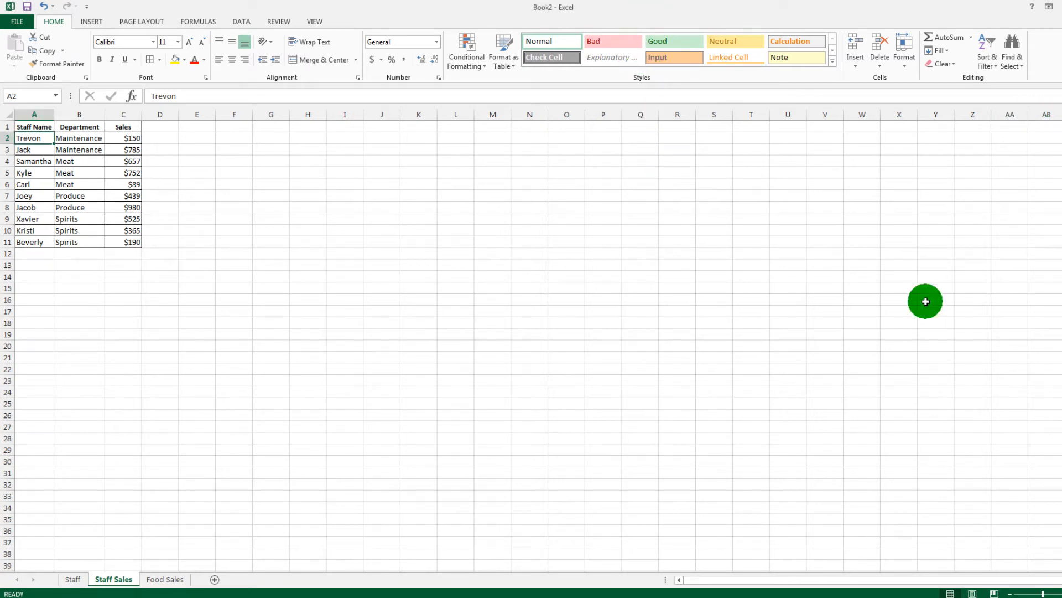
pyautogui.click(991, 66)
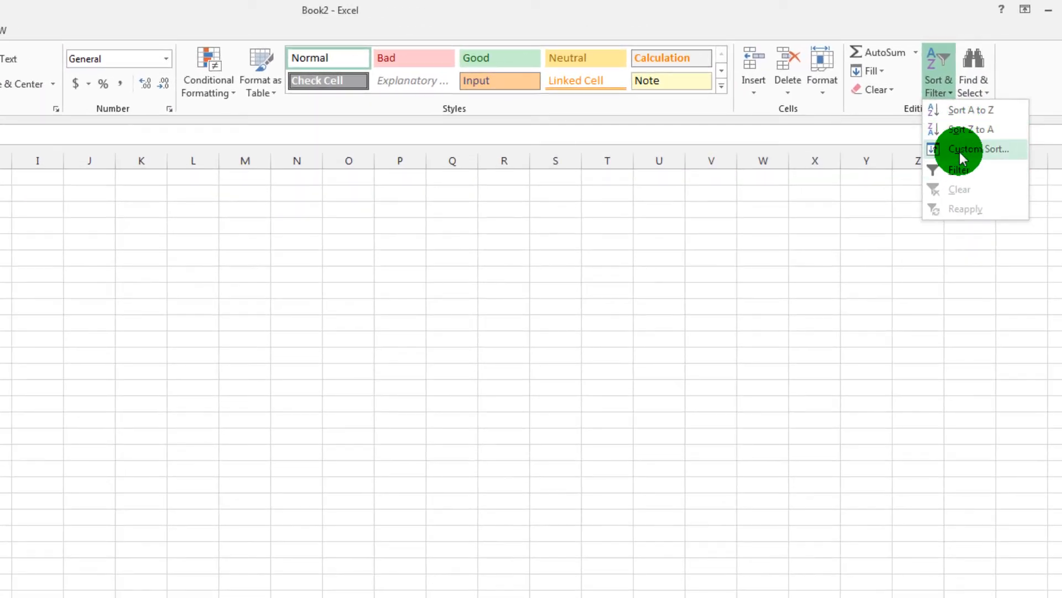
pyautogui.click(959, 152)
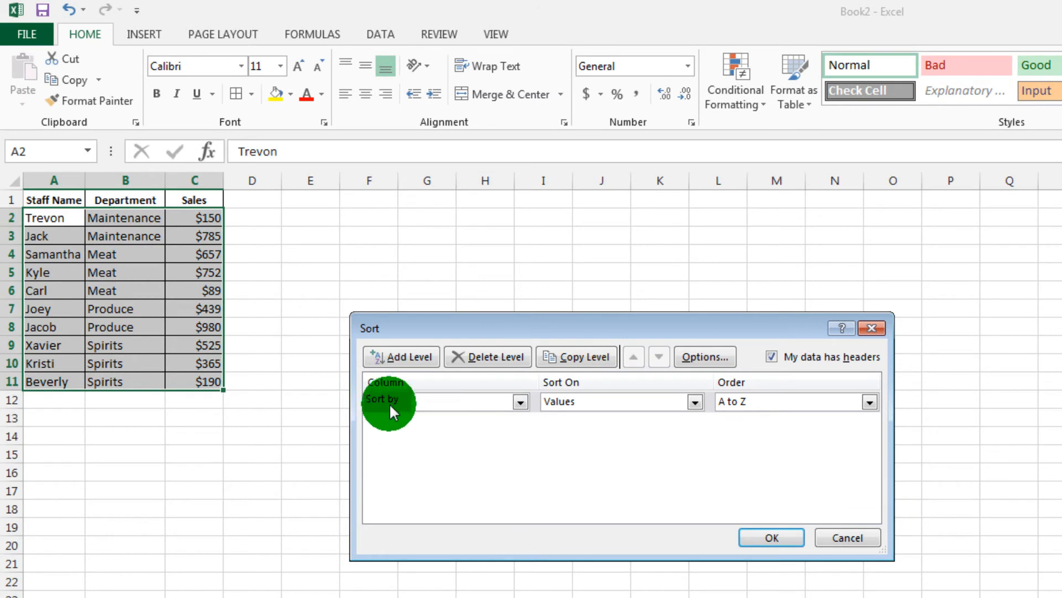
pyautogui.click(487, 399)
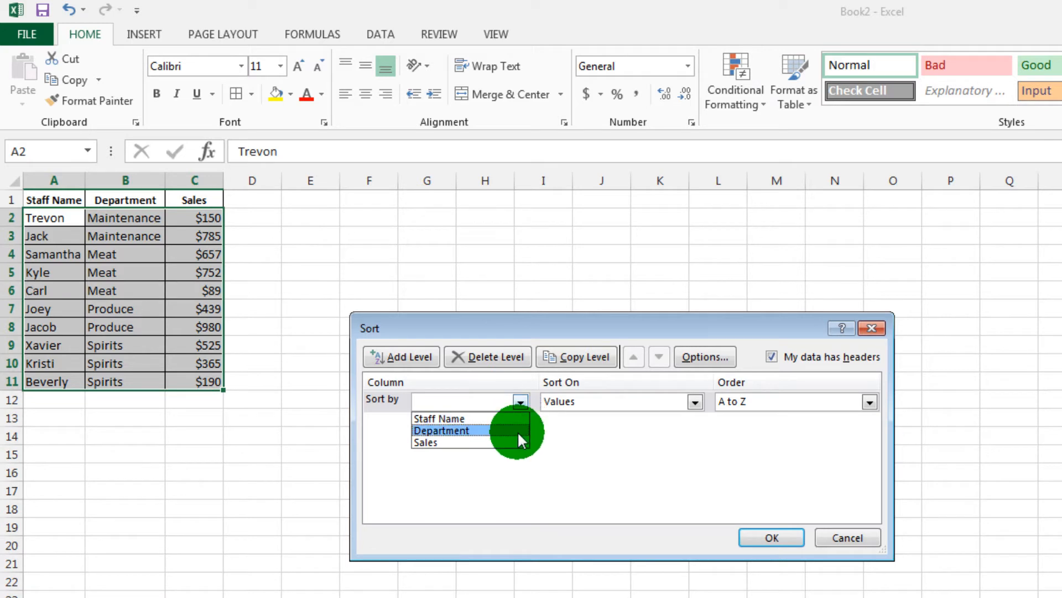
pyautogui.click(517, 431)
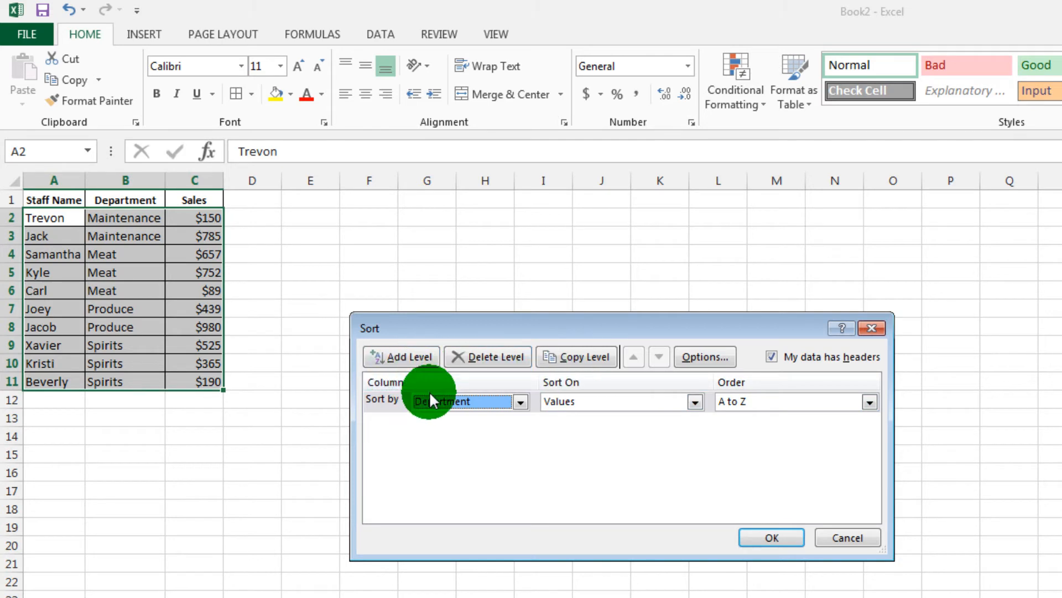
pyautogui.click(814, 403)
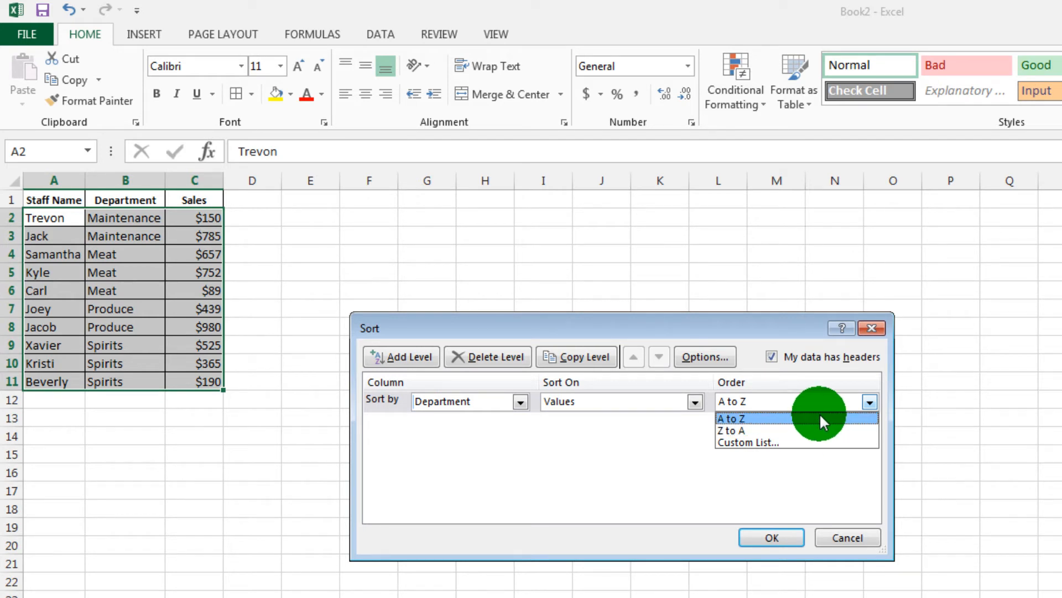
pyautogui.click(746, 381)
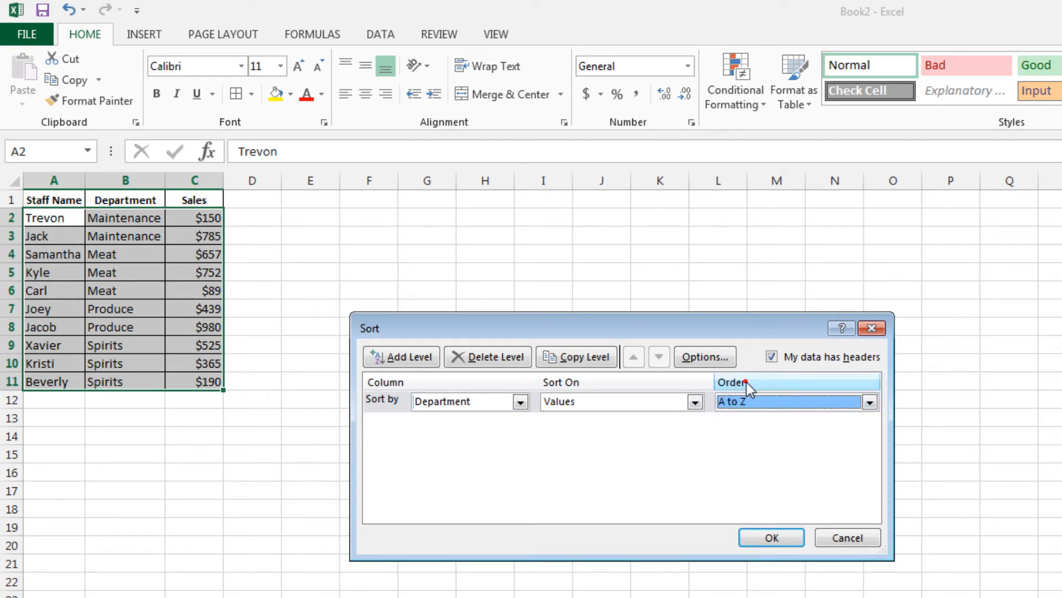
# - Review the Sort On choices for the Department level and leave it on Values
pyautogui.click(680, 406)
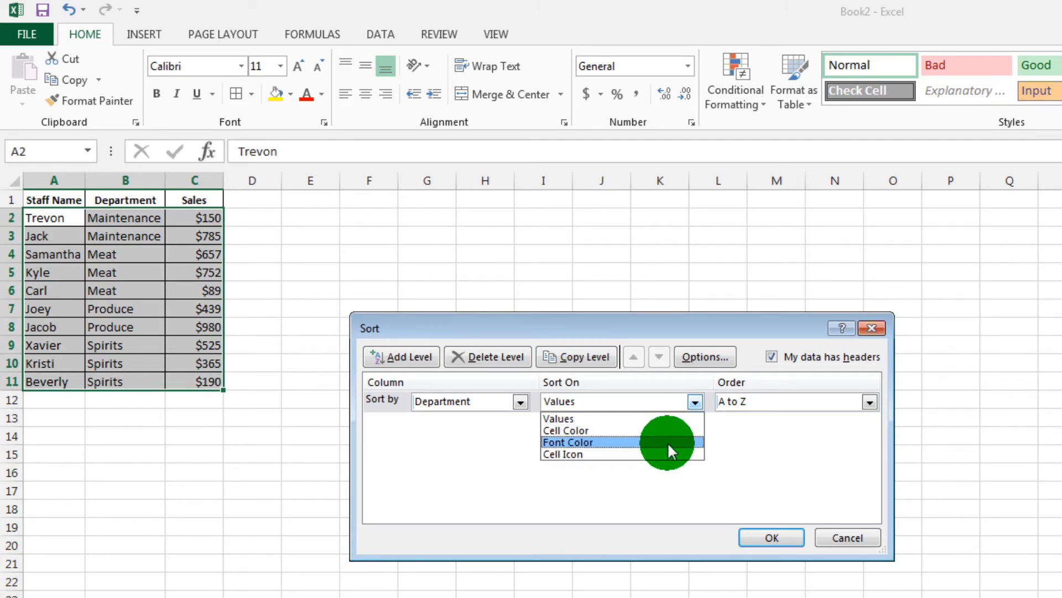
pyautogui.click(602, 493)
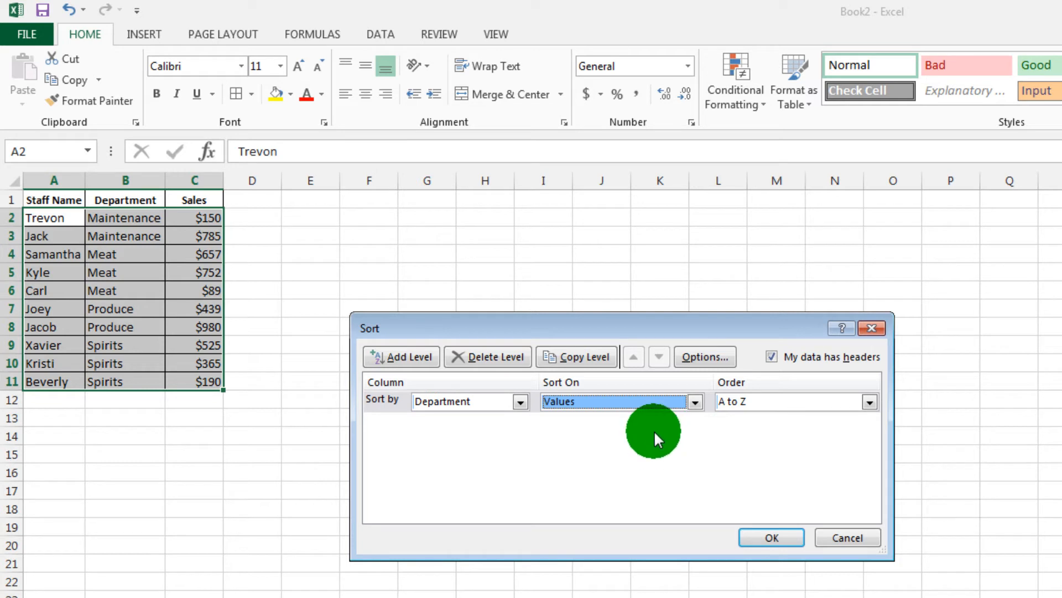
pyautogui.click(695, 402)
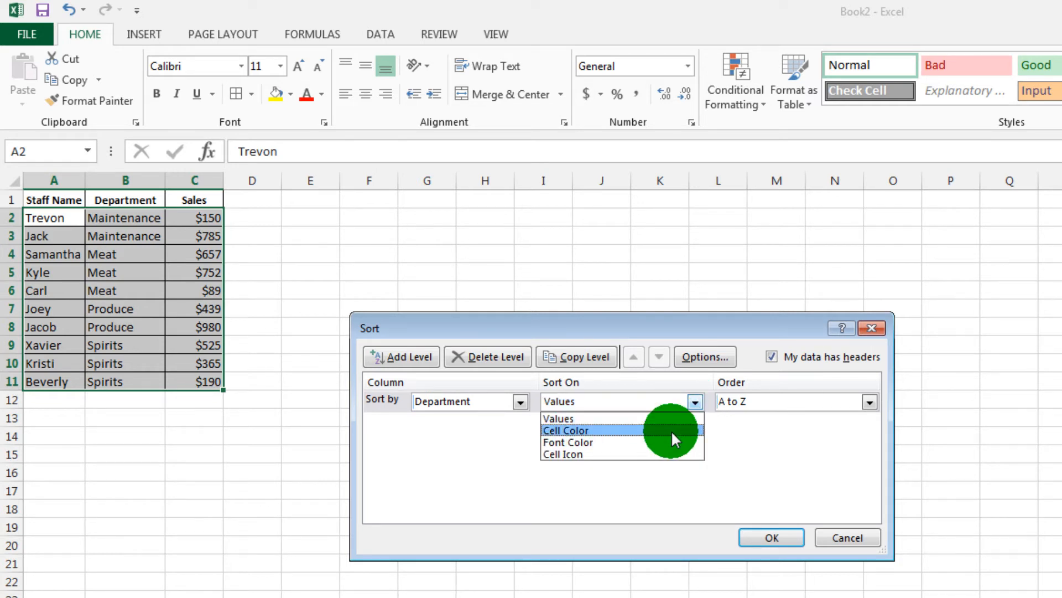
pyautogui.click(720, 428)
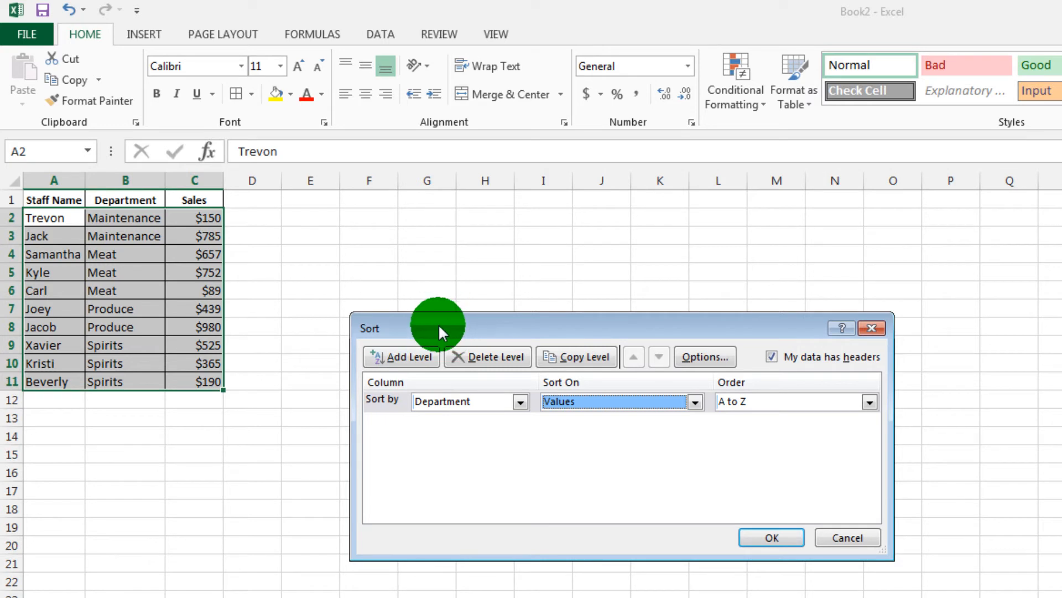
# - Add a second sort level by Sales with the order Largest to Smallest
pyautogui.click(414, 358)
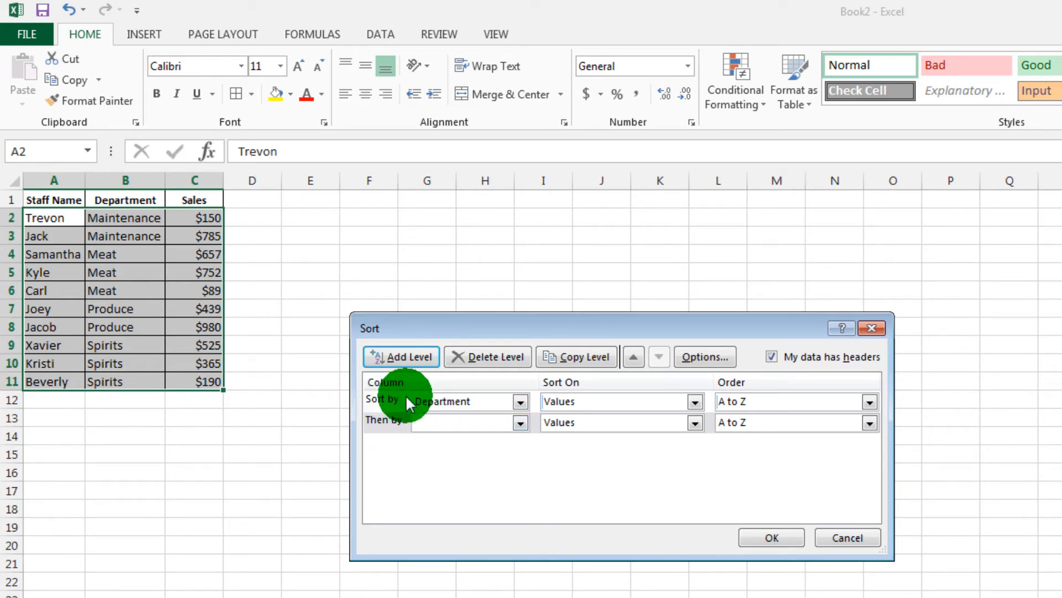
pyautogui.click(520, 422)
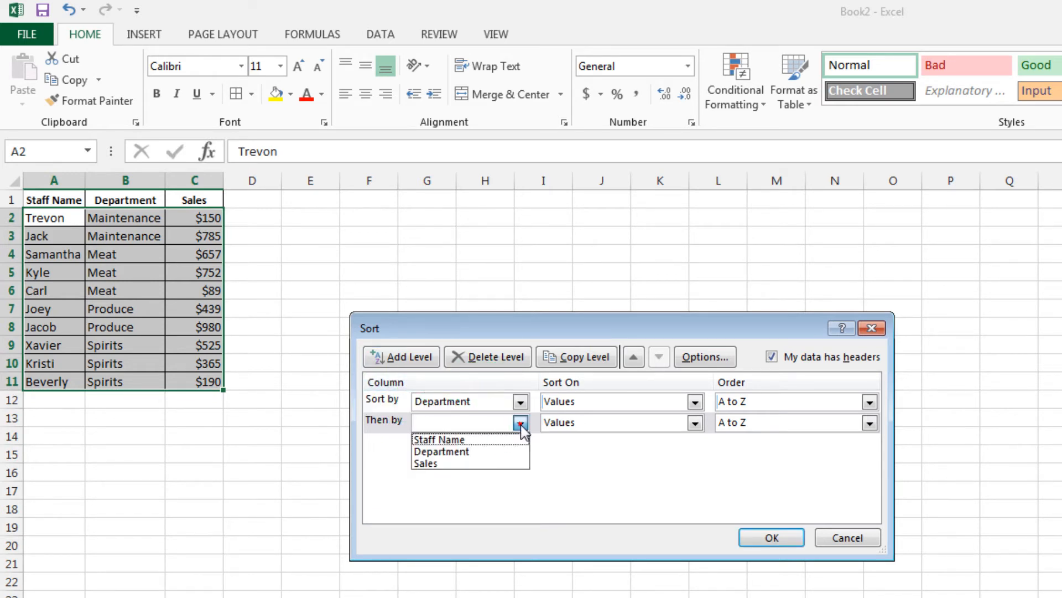
pyautogui.click(500, 461)
pyautogui.click(870, 423)
pyautogui.click(791, 451)
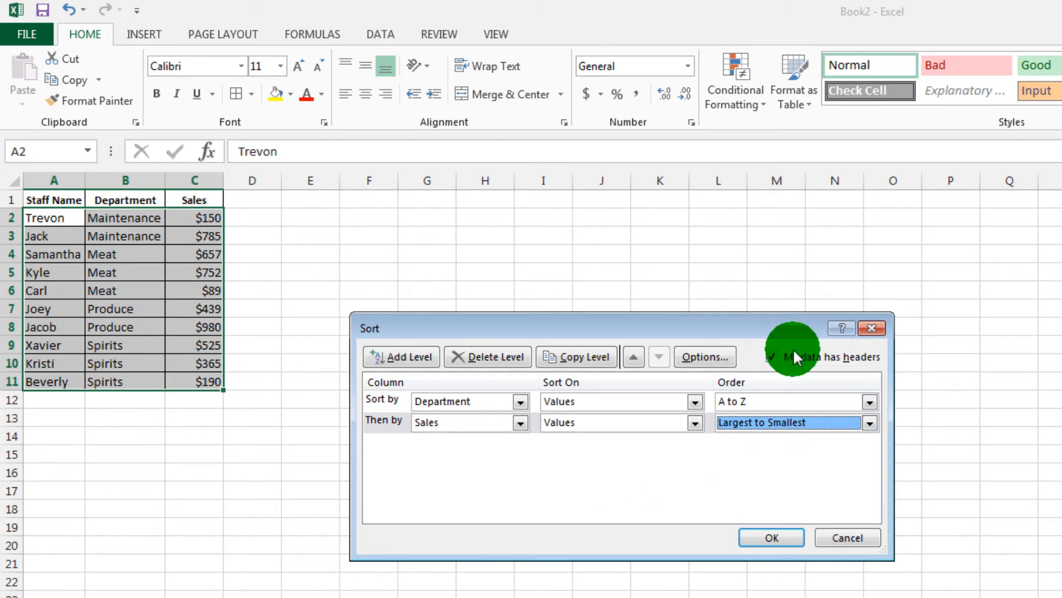
# - Toggle the setting that the data has headers off and back on, and apply the two-level sort
pyautogui.click(772, 357)
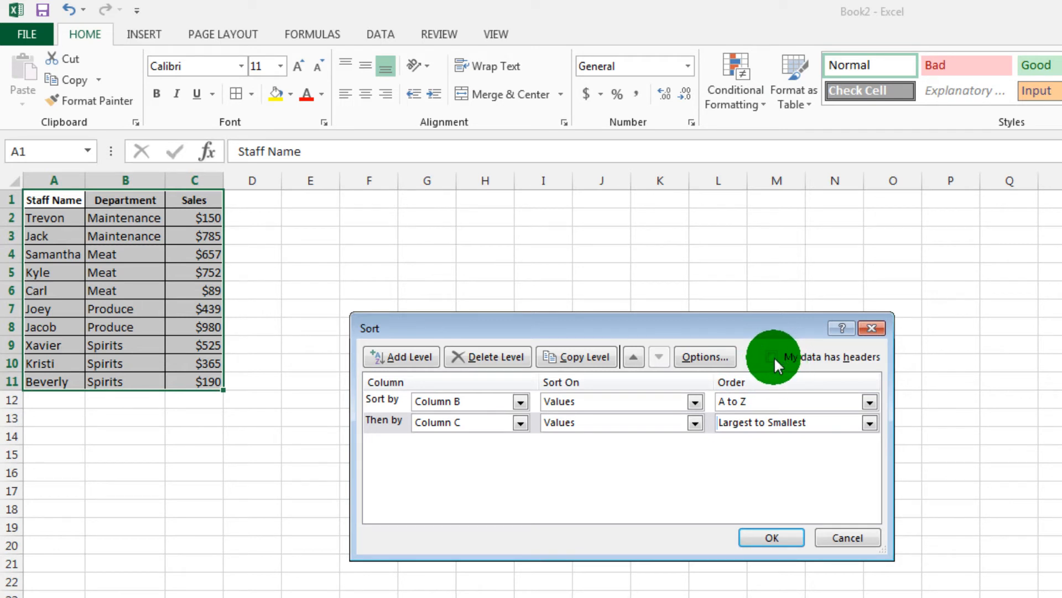
pyautogui.click(775, 357)
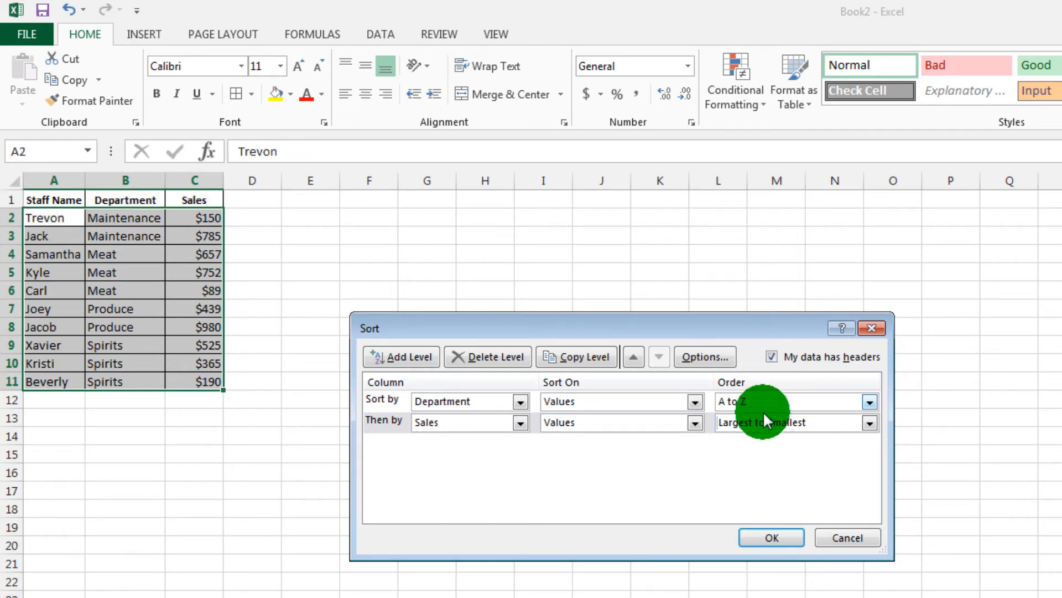
pyautogui.click(772, 537)
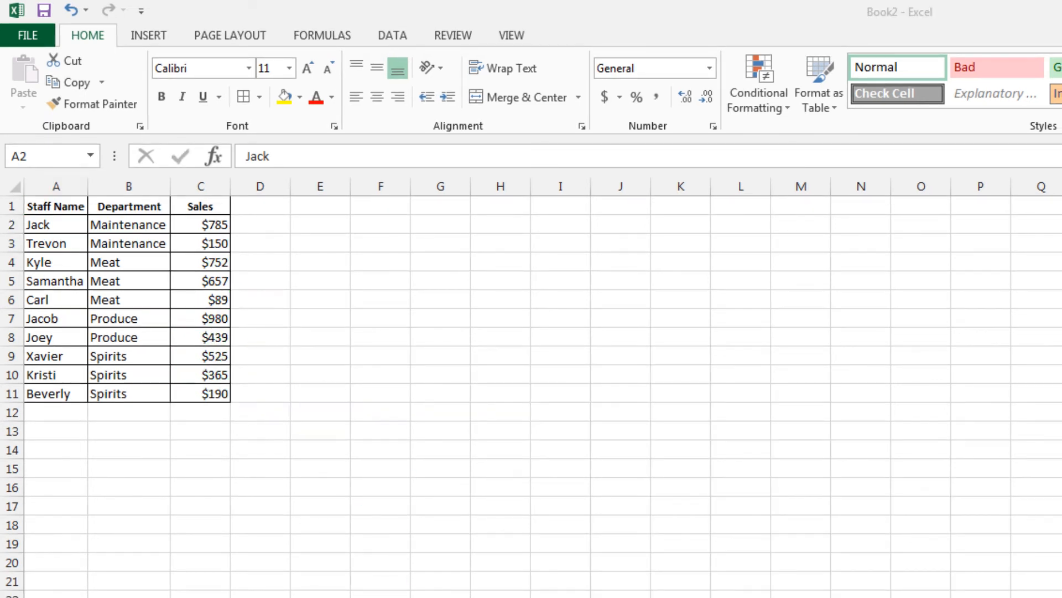
# - Turn on filtering for the staff sales table
pyautogui.click(337, 320)
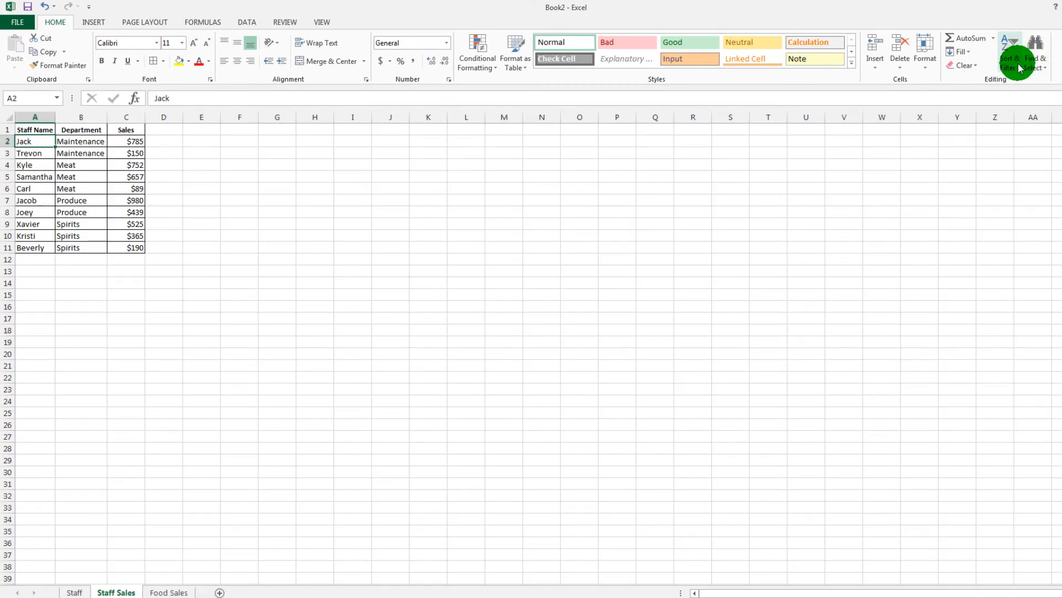
pyautogui.click(1019, 68)
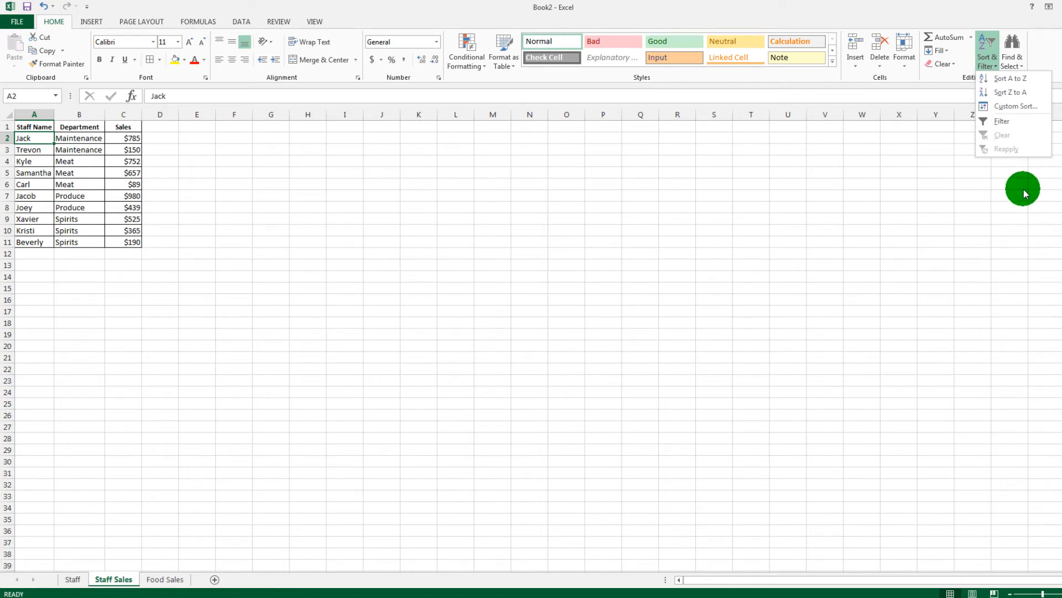
pyautogui.click(1042, 125)
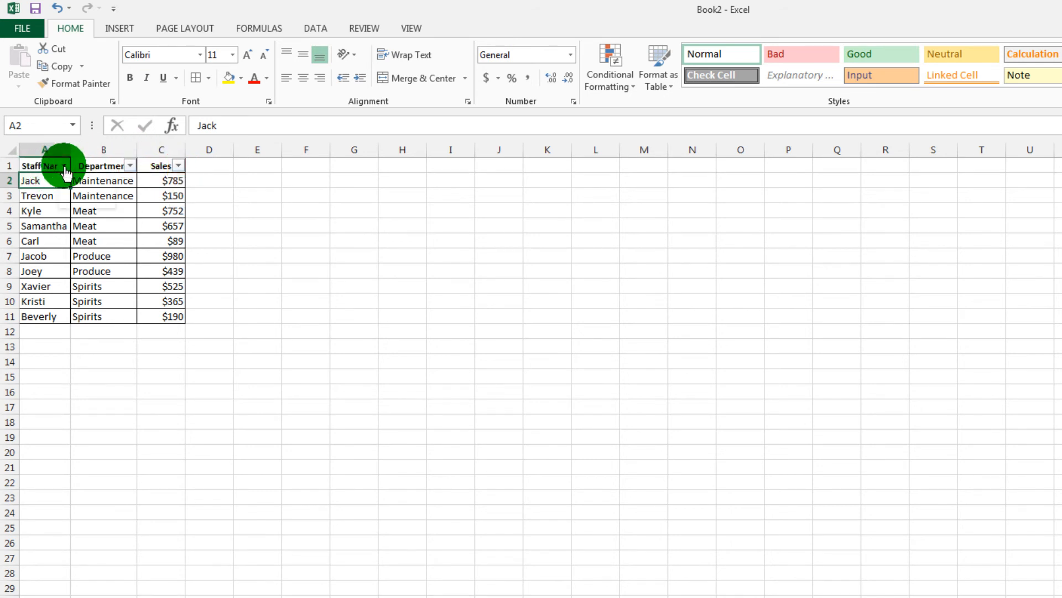
# - Filter the Department column to show only Maintenance
pyautogui.click(131, 166)
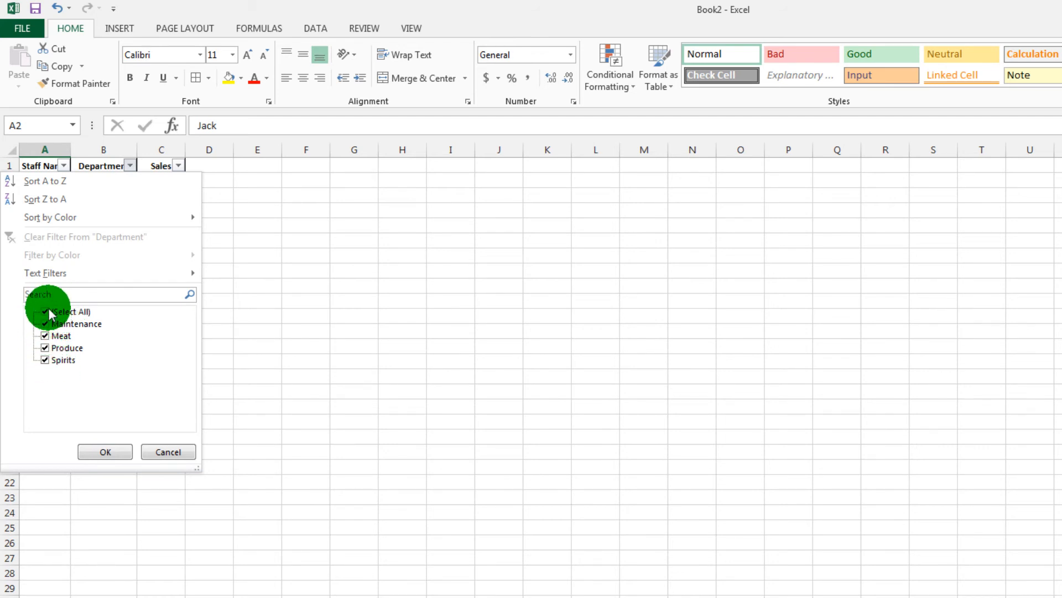
pyautogui.click(51, 313)
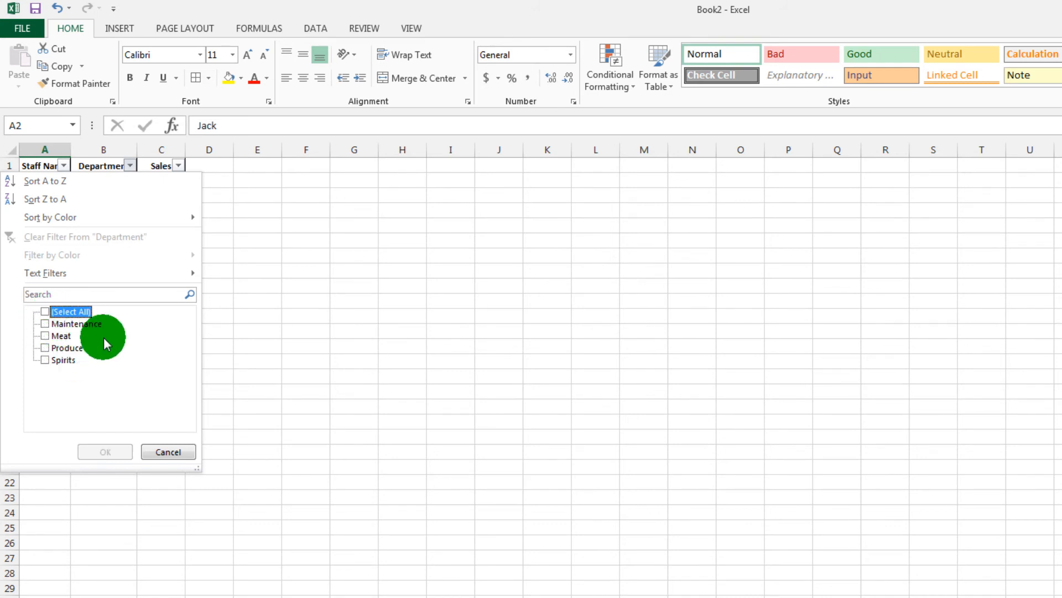
pyautogui.click(47, 313)
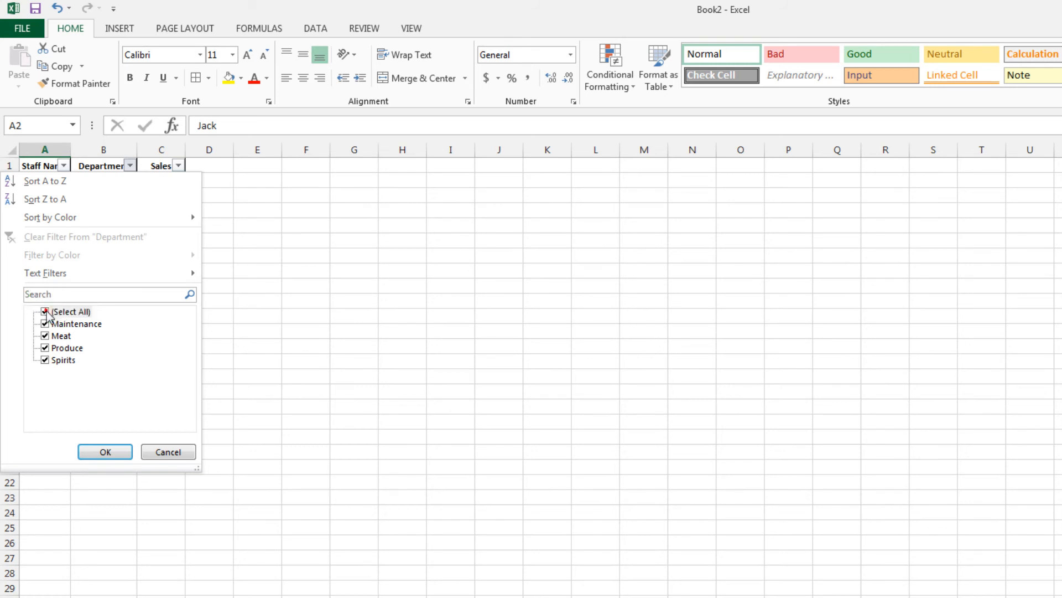
pyautogui.click(48, 314)
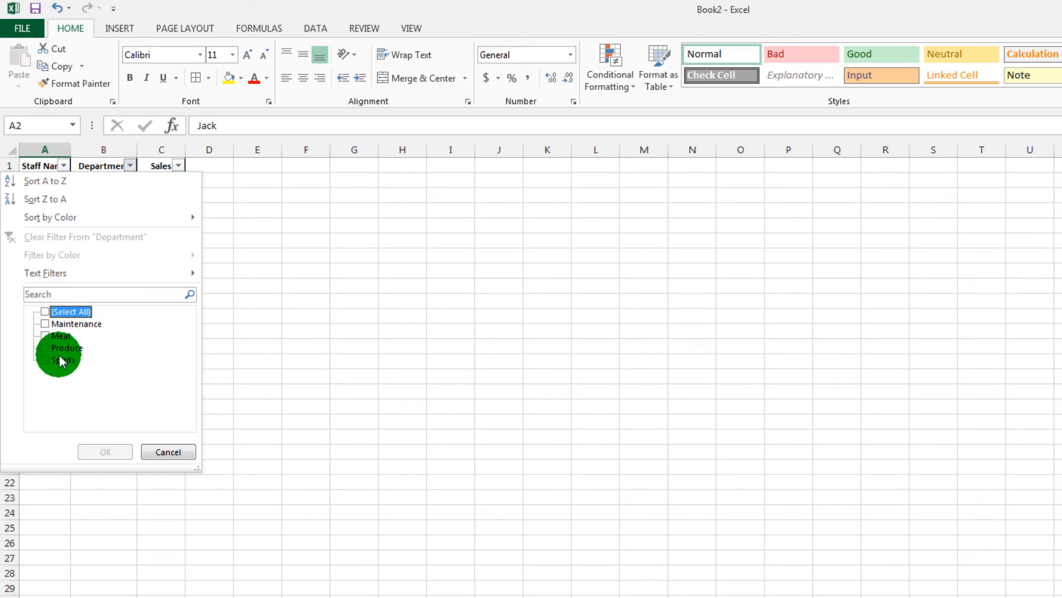
pyautogui.click(45, 323)
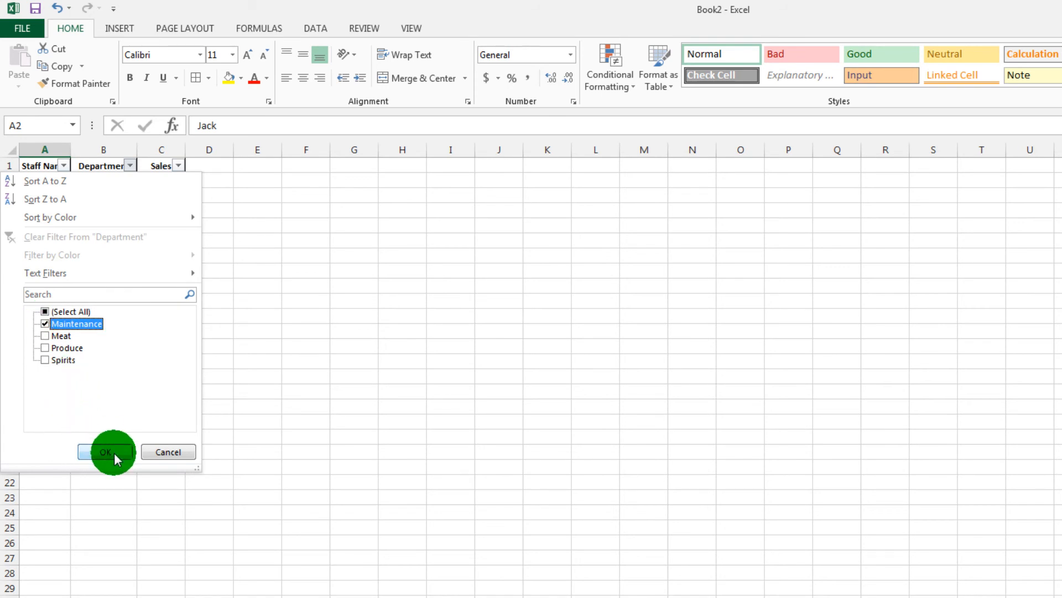
pyautogui.click(115, 457)
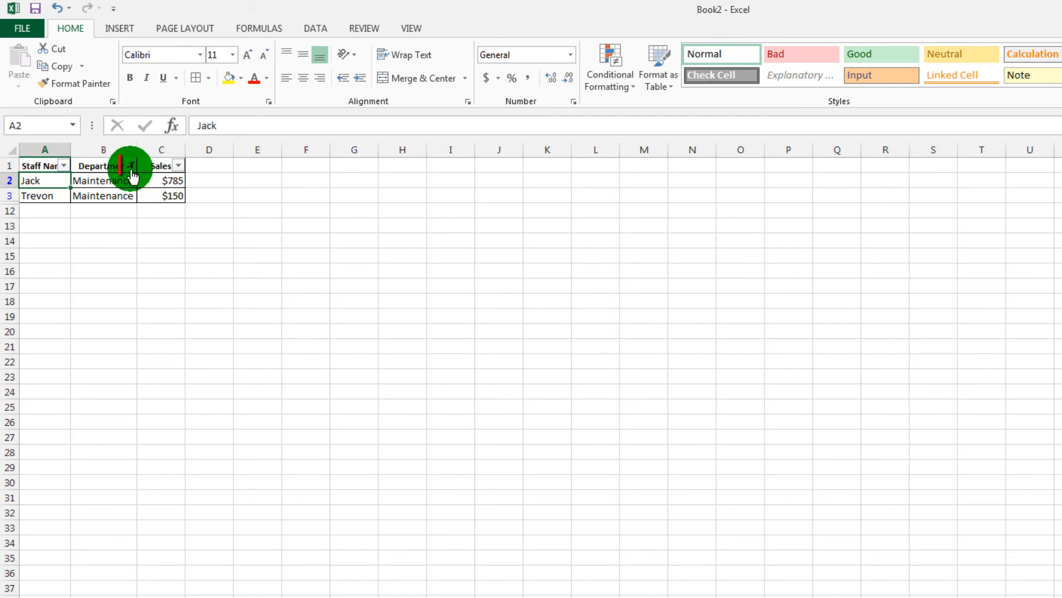
# - Reset the Department filter to include all departments
pyautogui.moveTo(131, 169)
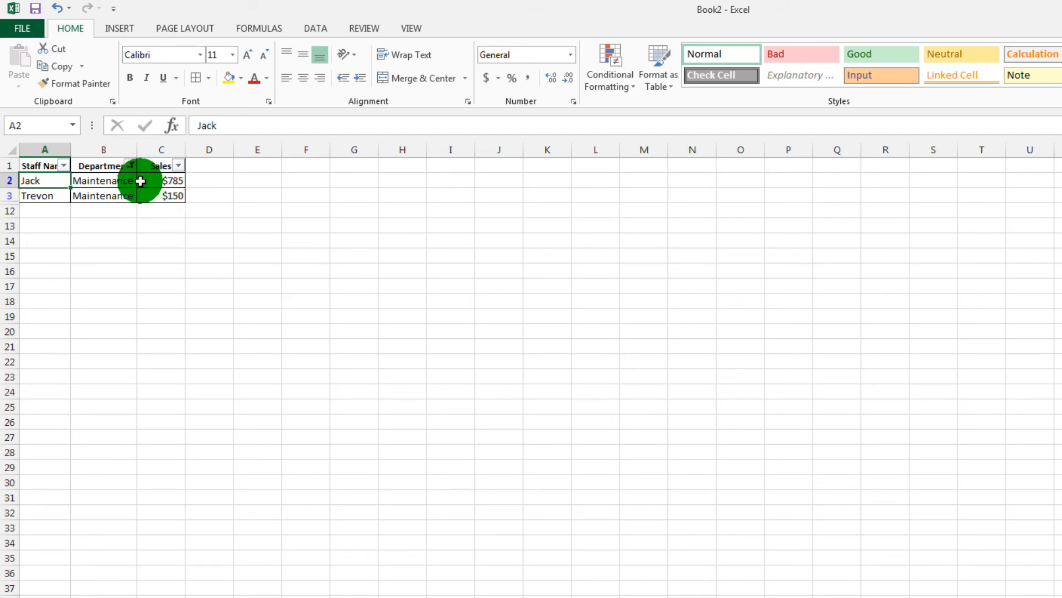
pyautogui.click(131, 165)
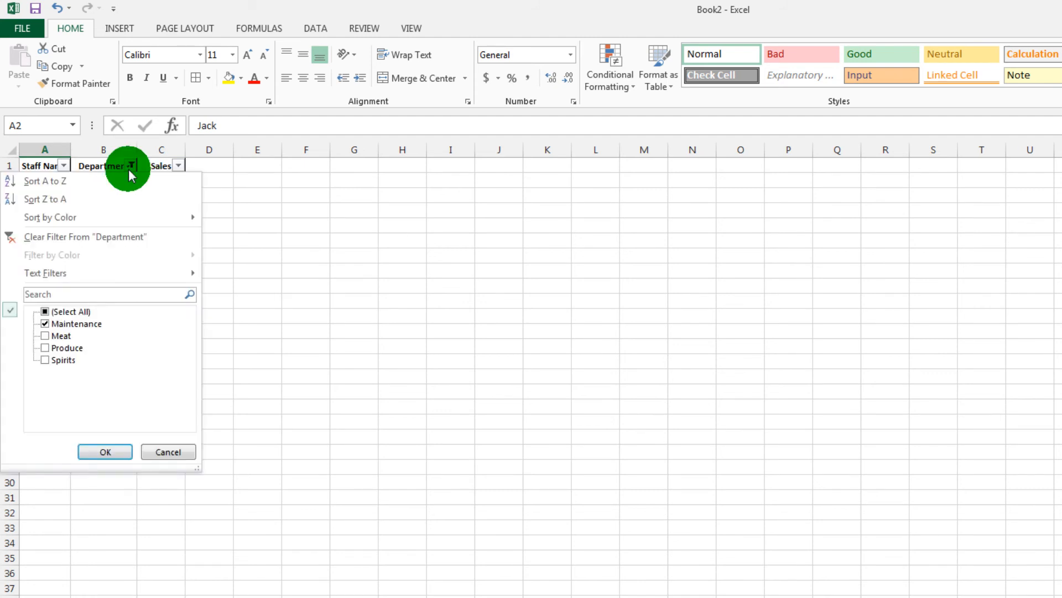
pyautogui.click(61, 312)
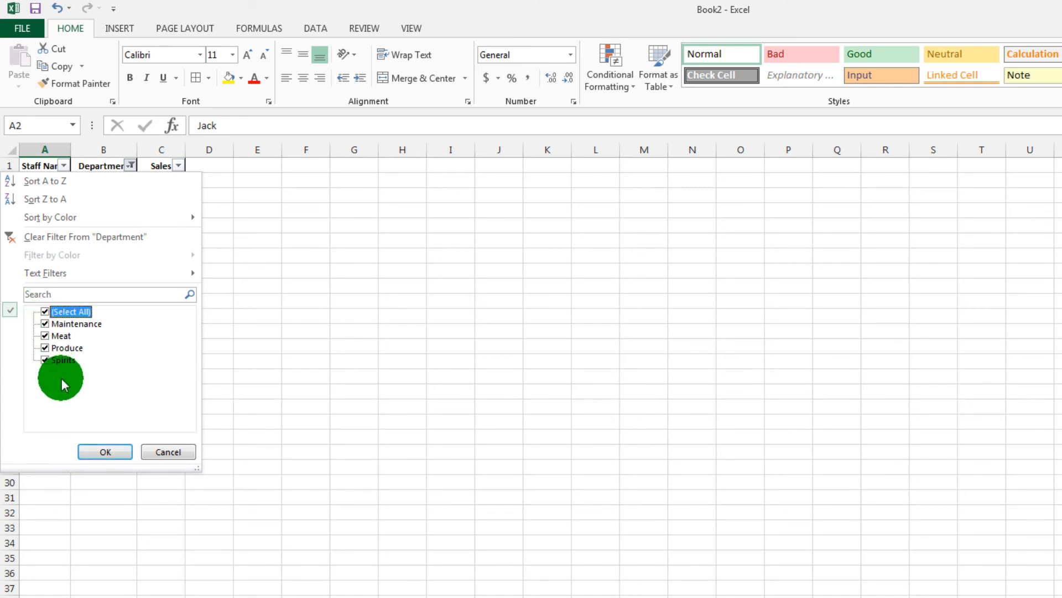
pyautogui.click(117, 455)
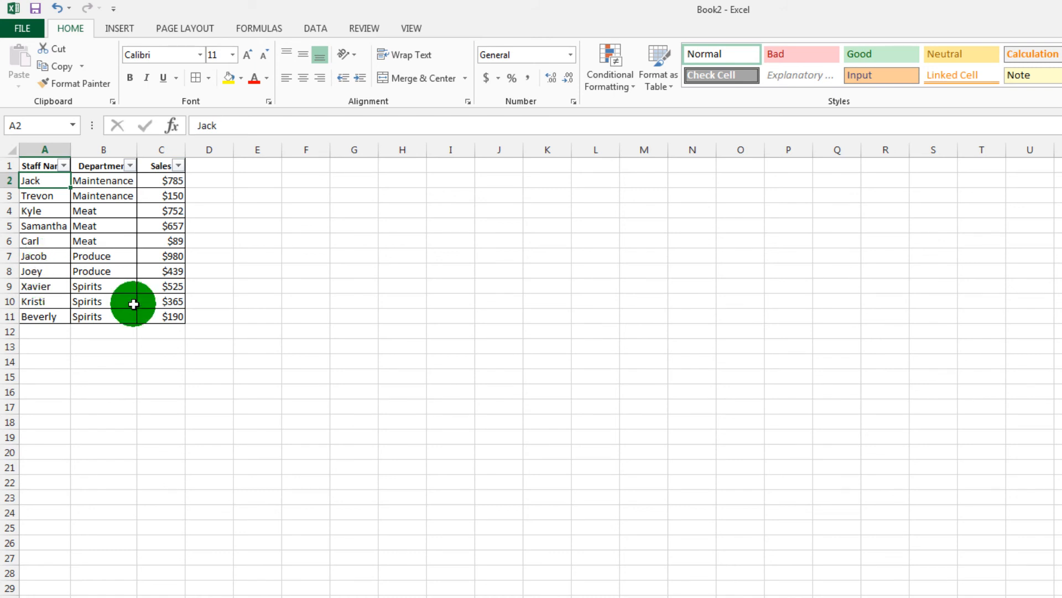
# - Filter the Department column to show only Produce and Spirits
pyautogui.click(132, 165)
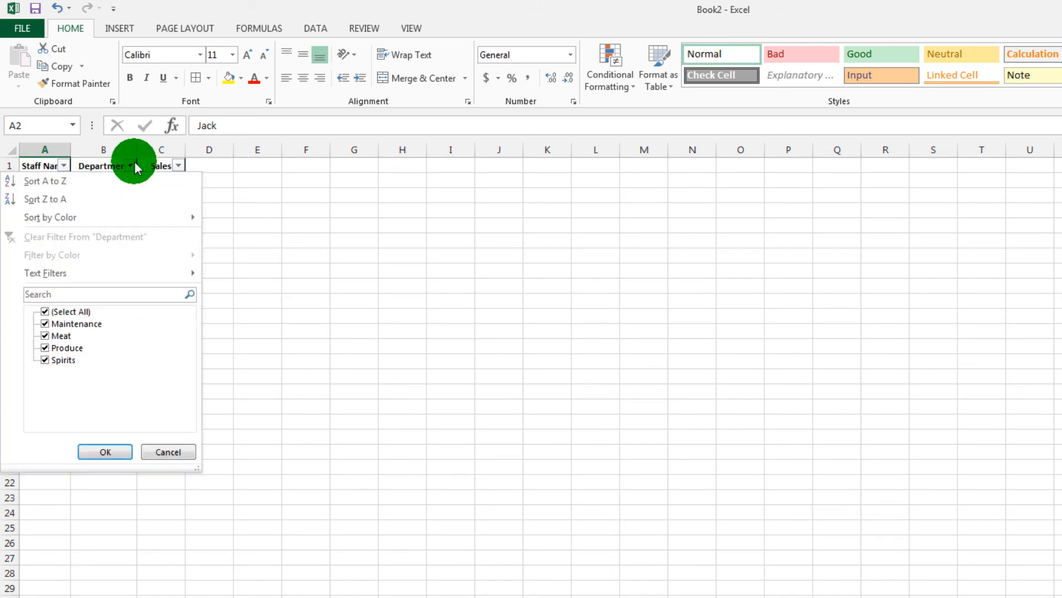
pyautogui.click(45, 316)
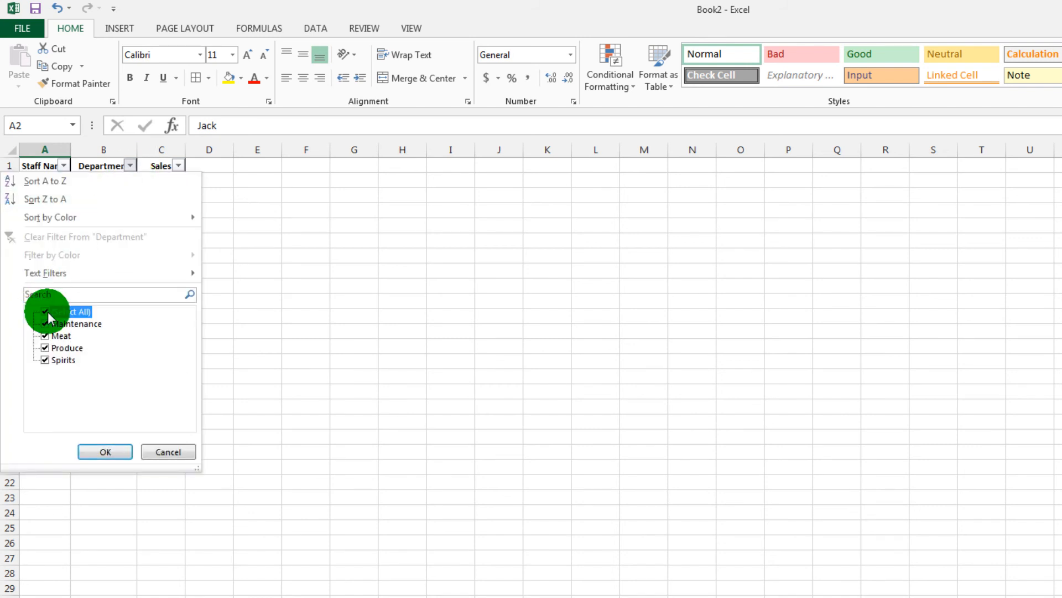
pyautogui.click(48, 313)
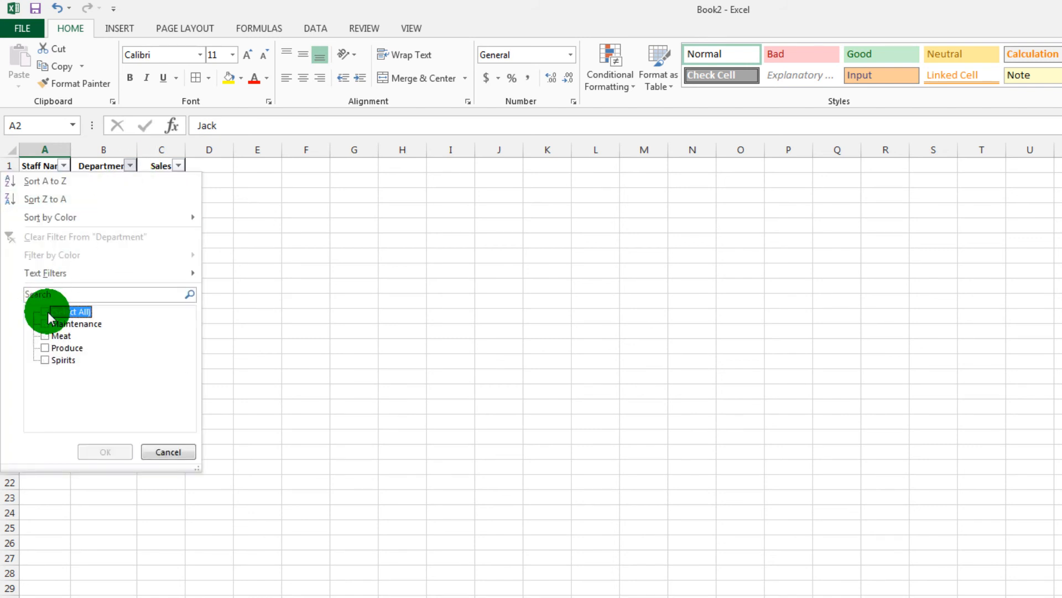
pyautogui.click(46, 346)
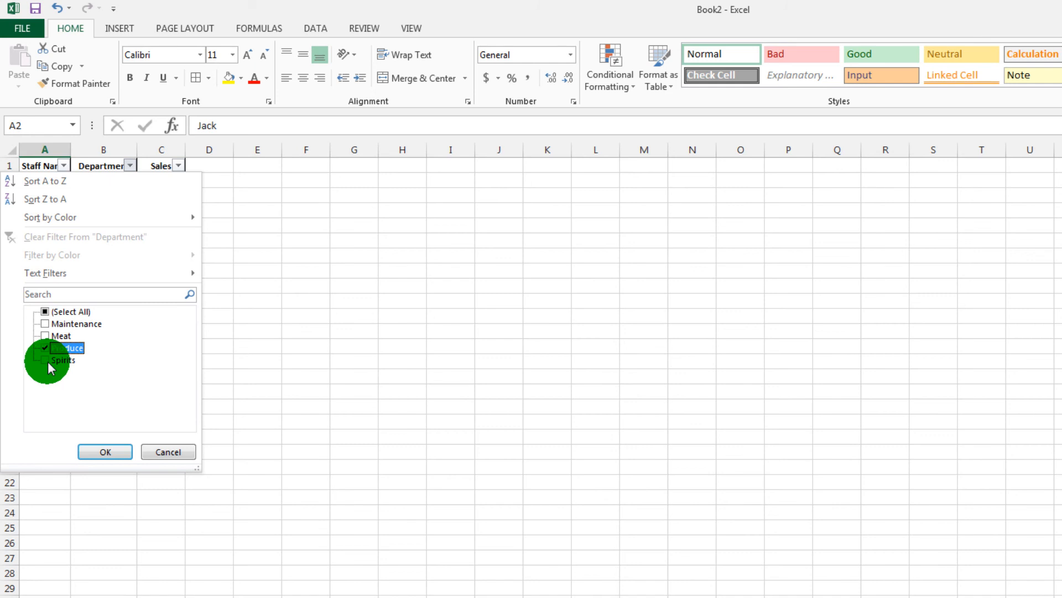
pyautogui.click(46, 359)
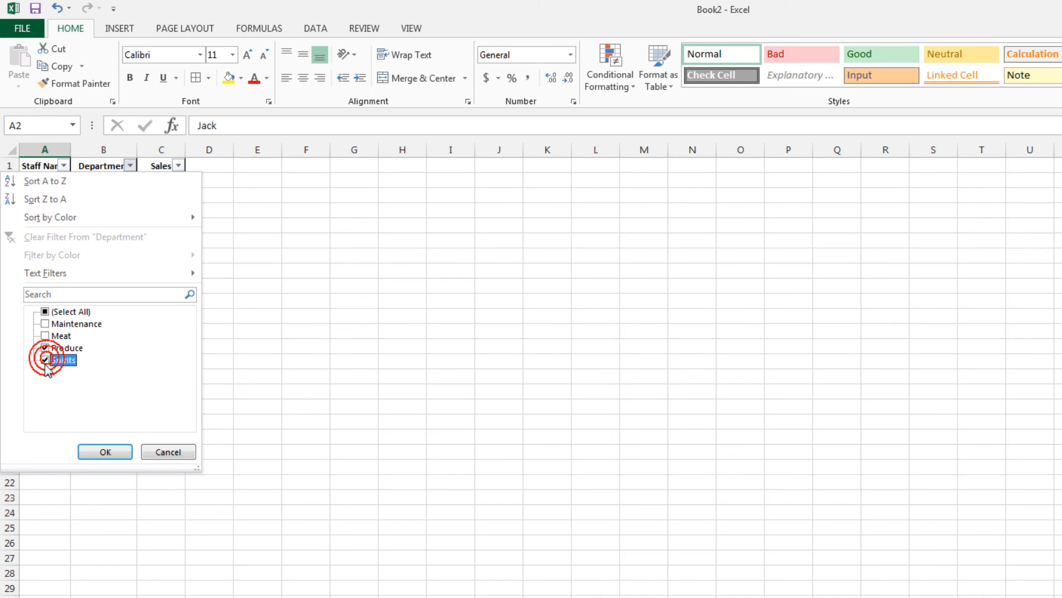
pyautogui.click(104, 451)
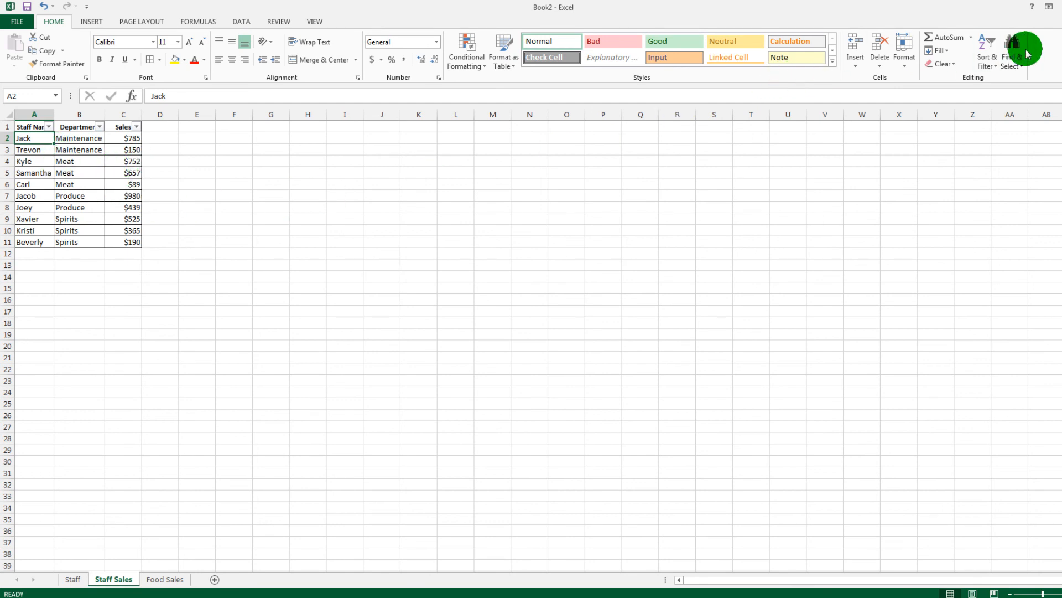
# - Turn off filtering for the staff sales table and turn it back on with the Staff Name header cell selected
pyautogui.click(994, 68)
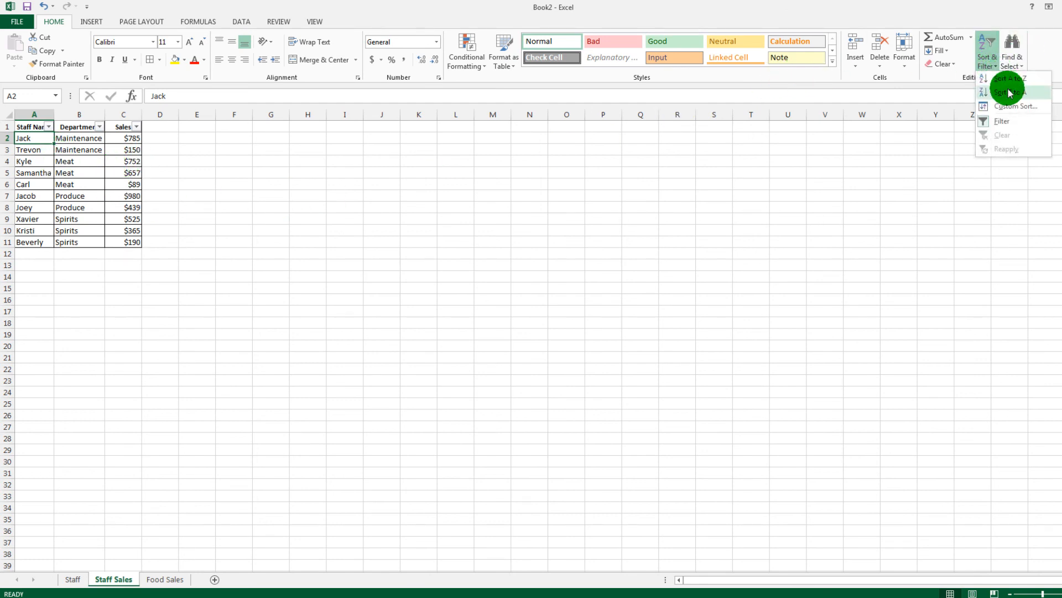
pyautogui.click(1014, 128)
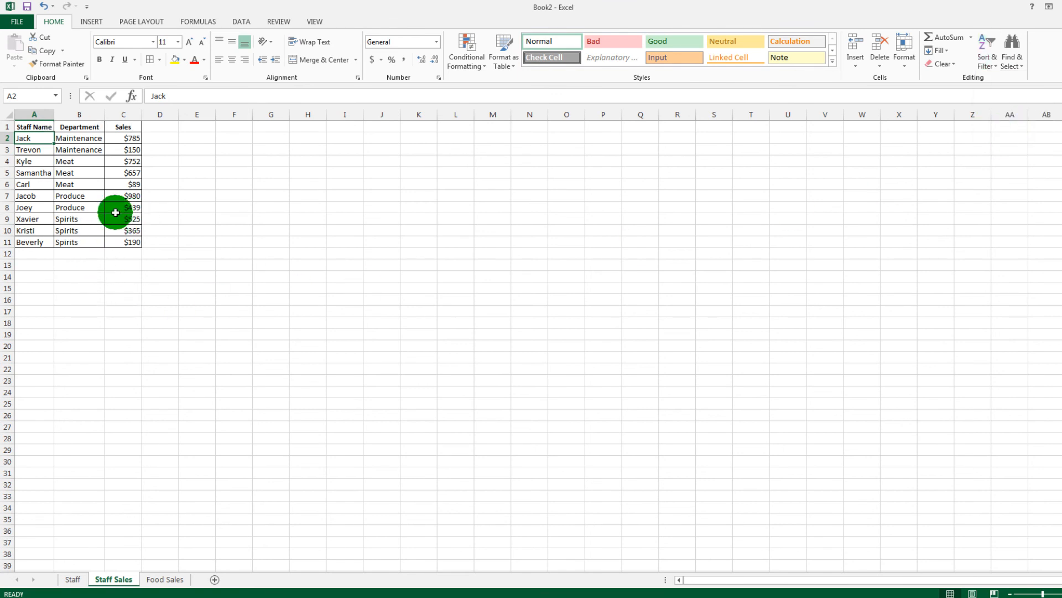
pyautogui.click(48, 129)
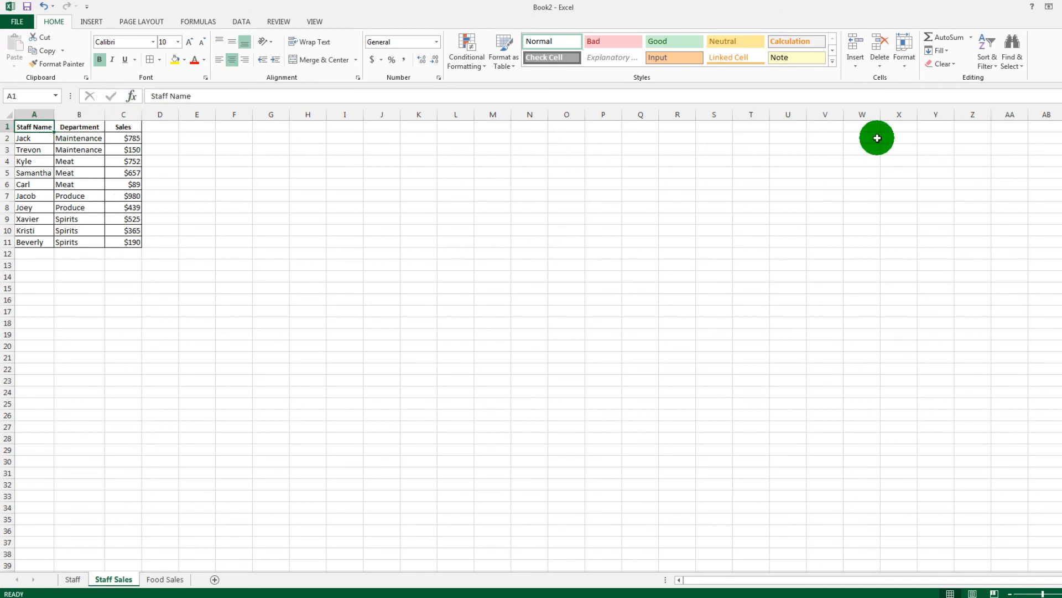
pyautogui.click(994, 66)
pyautogui.click(1002, 118)
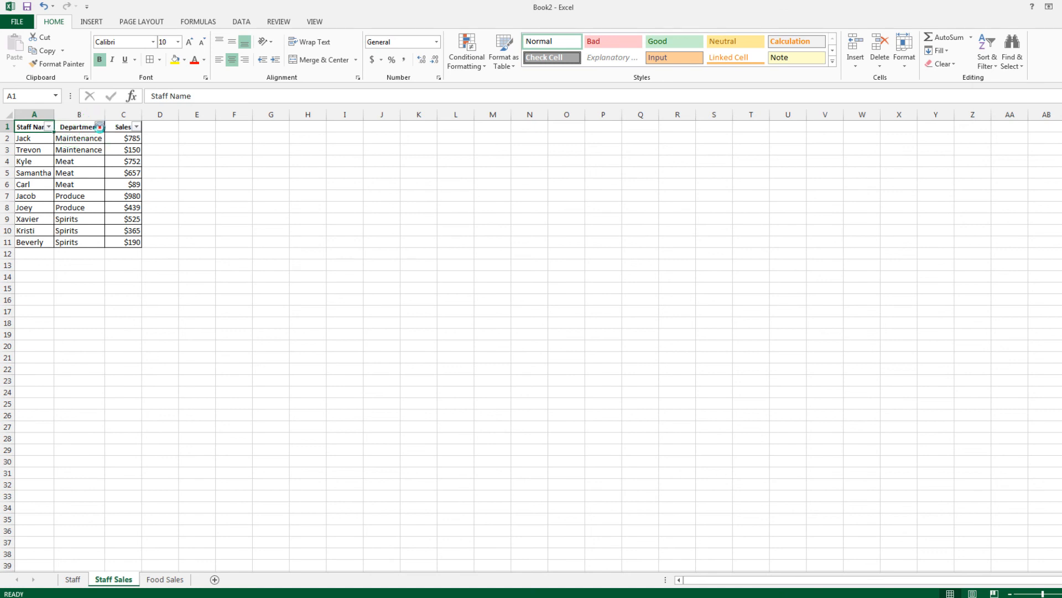
# - Review the filter choices for the Department column and close them without applying anything
pyautogui.click(99, 128)
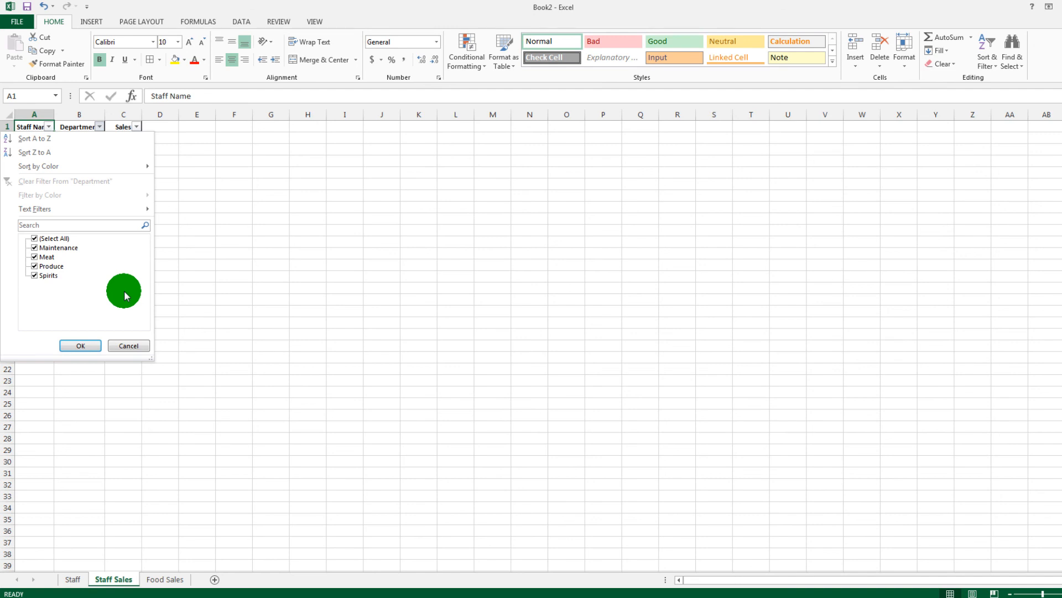
pyautogui.click(129, 347)
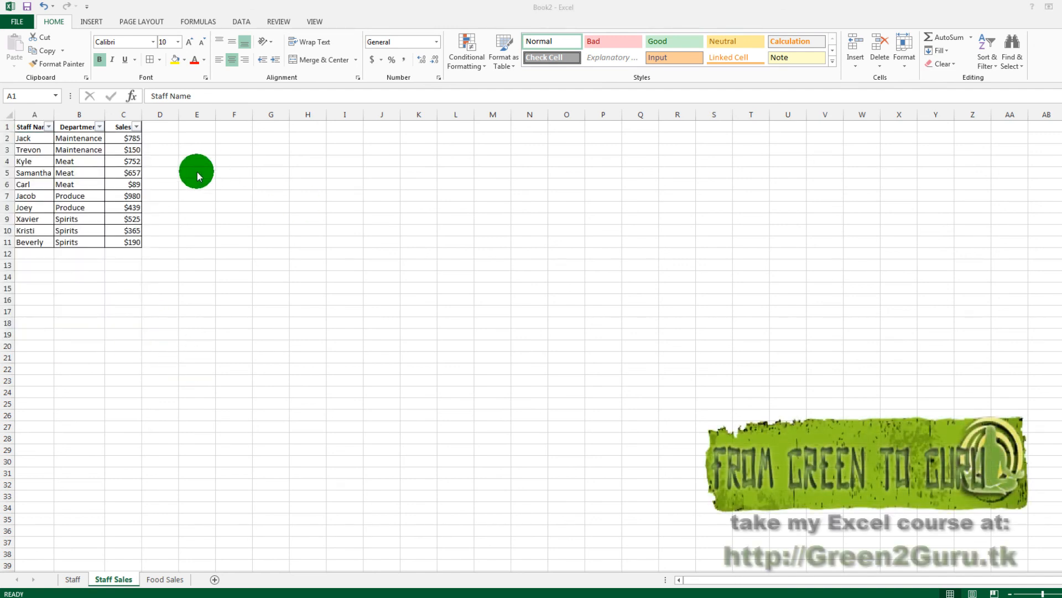